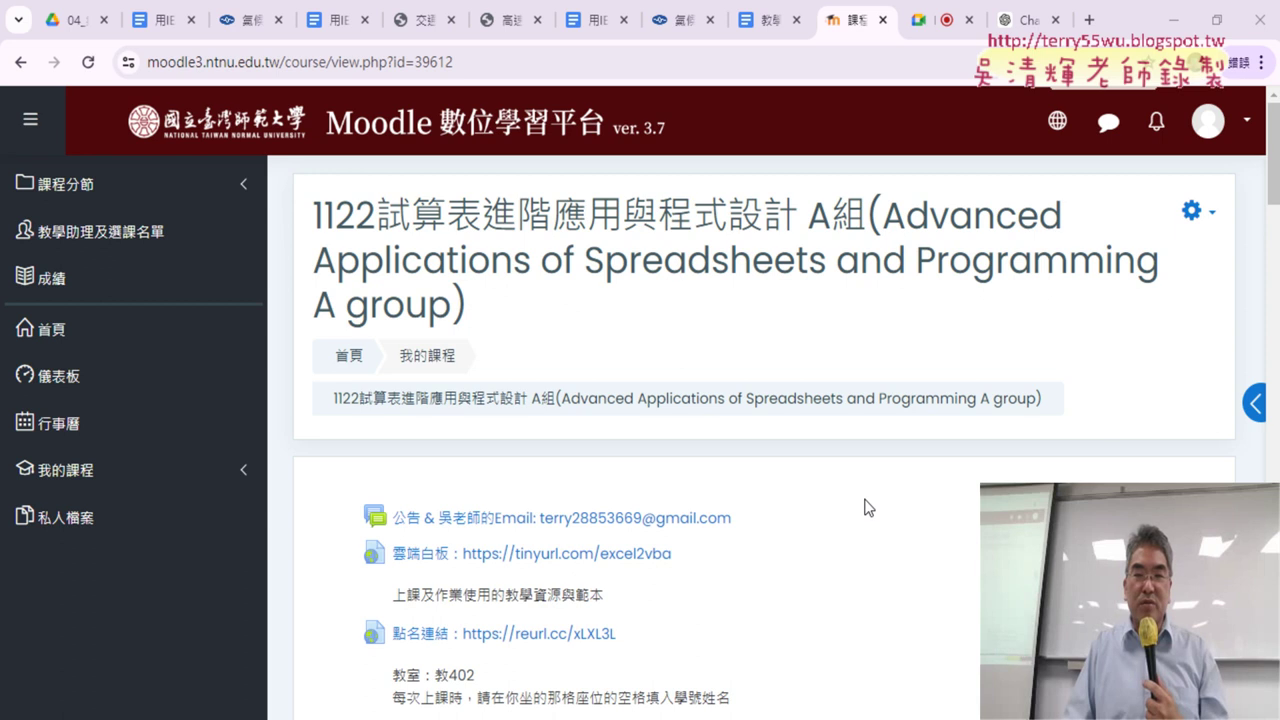
Scroll the Moodle course page down to W16 6/5 期末考週 and its 期末專題報告(期限6/9) assignment
scroll(866, 503, down, 3)
scroll(866, 503, down, 2)
scroll(866, 503, down, 3)
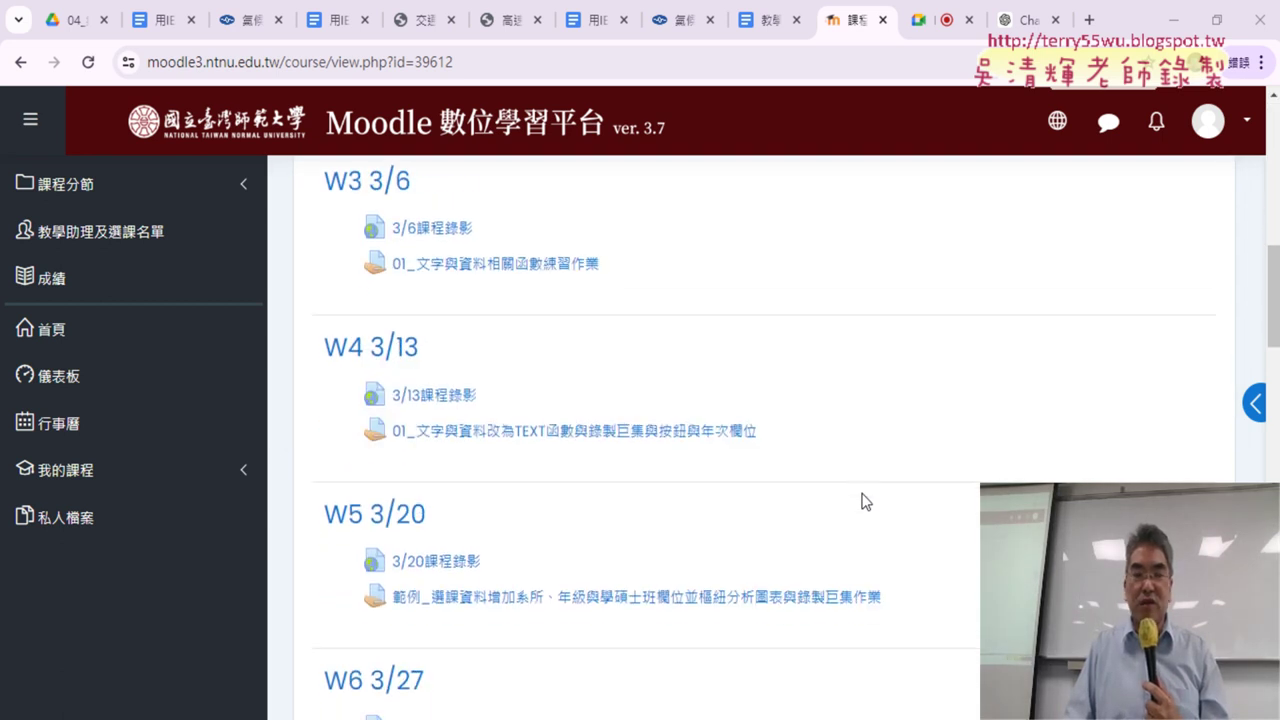
scroll(866, 503, down, 3)
scroll(866, 503, down, 4)
scroll(864, 500, down, 2)
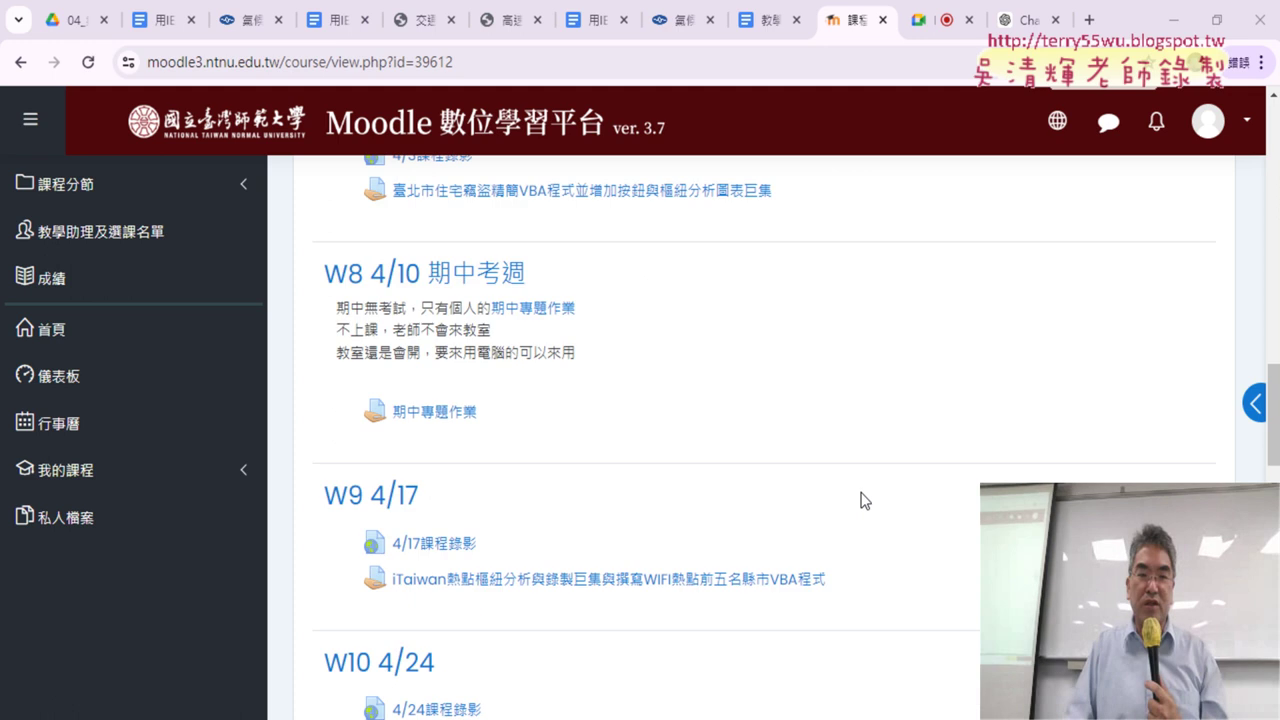
scroll(864, 500, down, 4)
scroll(864, 500, down, 4)
scroll(864, 500, down, 2)
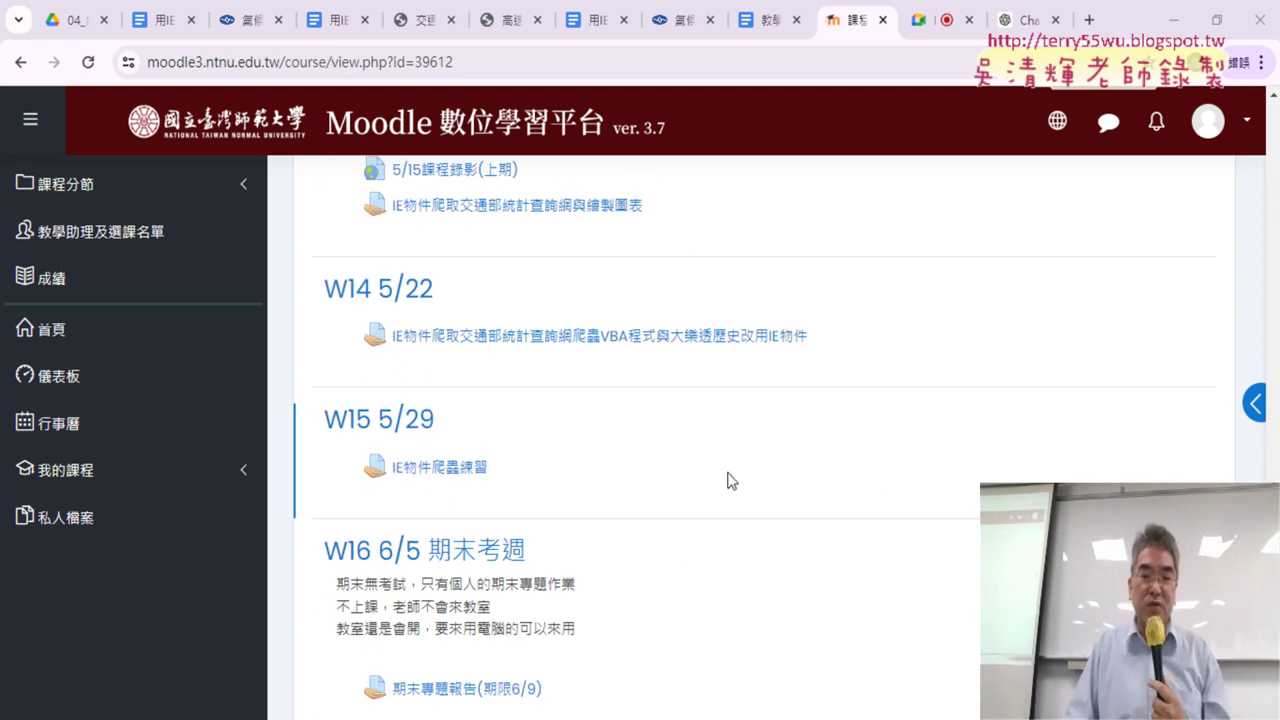
scroll(690, 498, down, 2)
Open the 期末專題報告(期限6/9) assignment and compare today's date with its 6/9 deadline
click(503, 500)
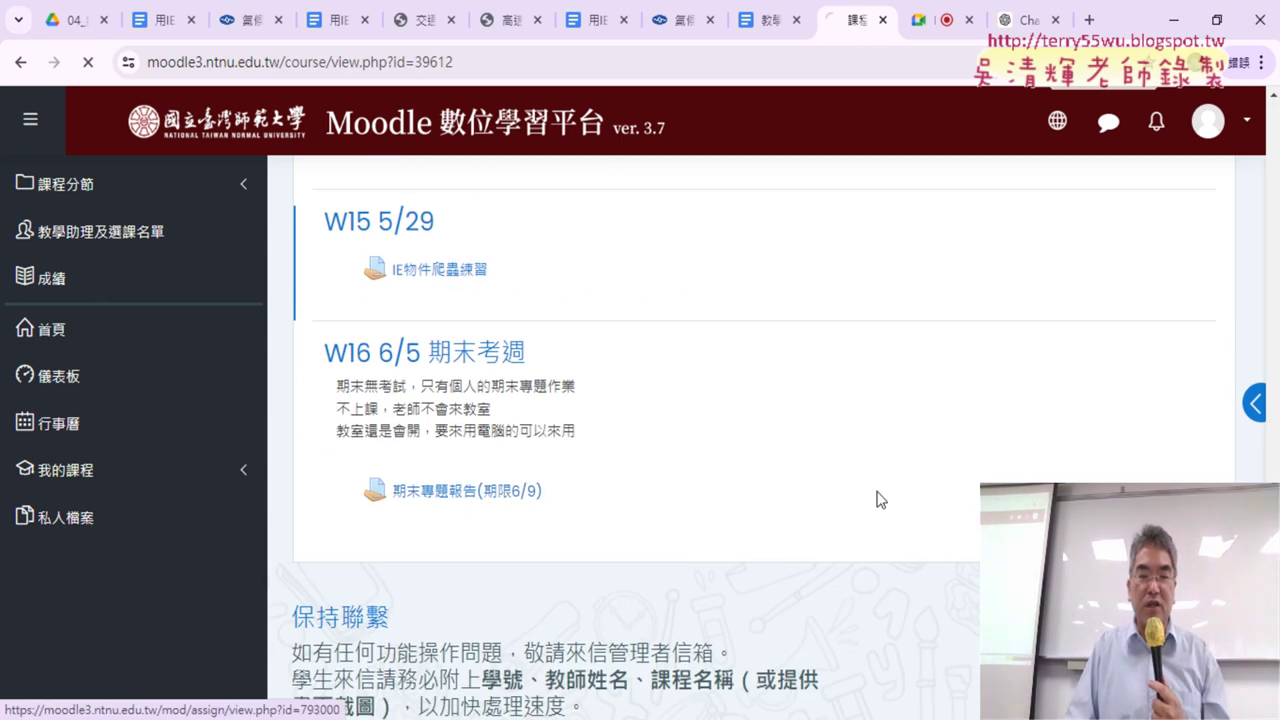
scroll(877, 495, down, 3)
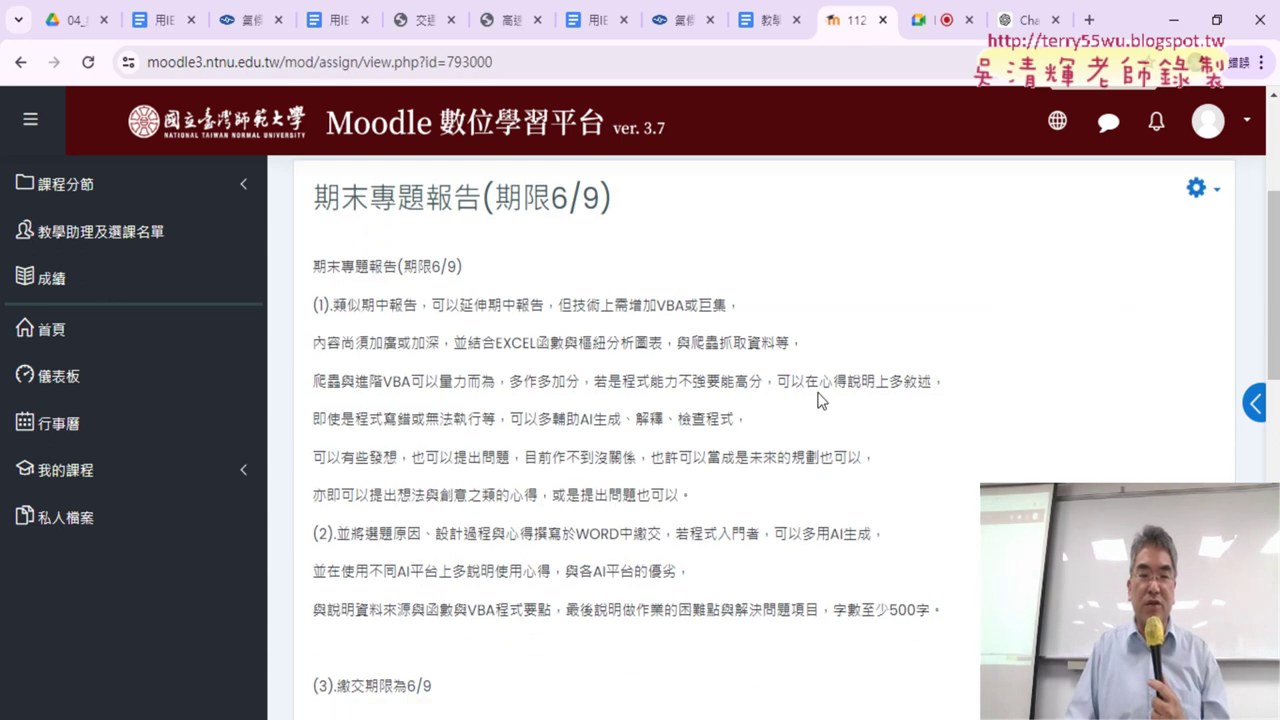
drag(457, 266, 404, 268)
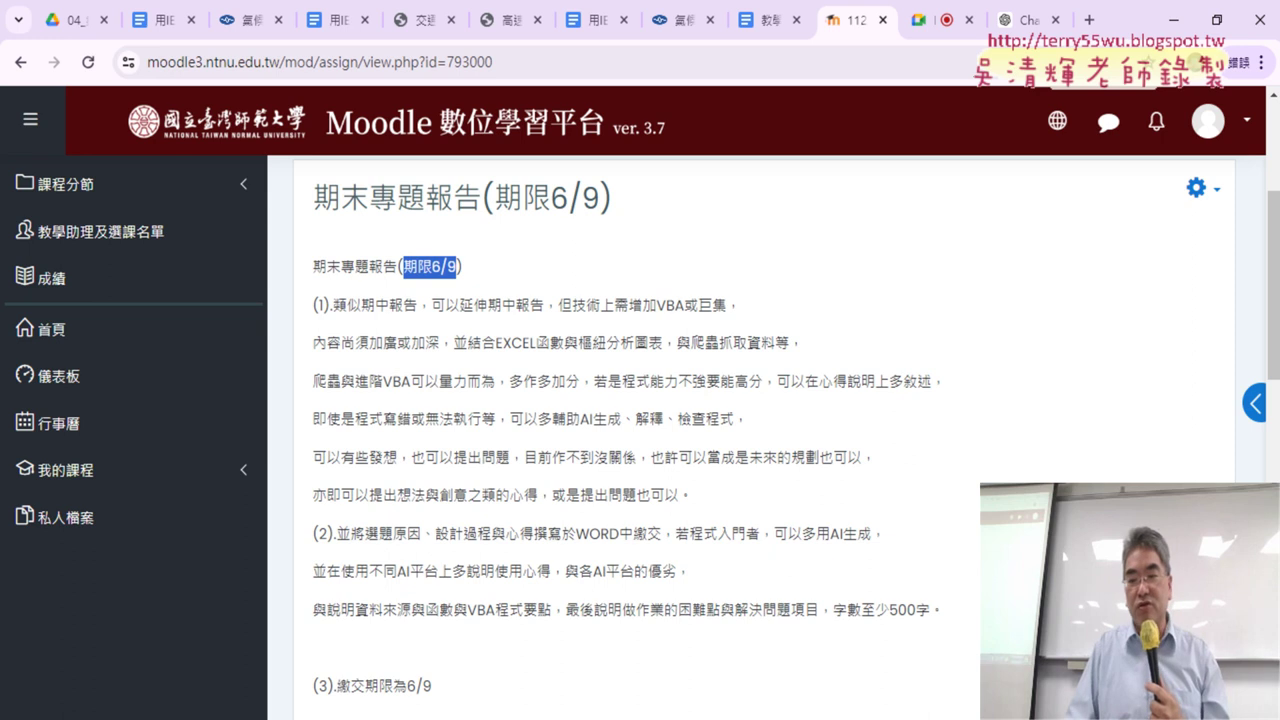
key(super+alt+d)
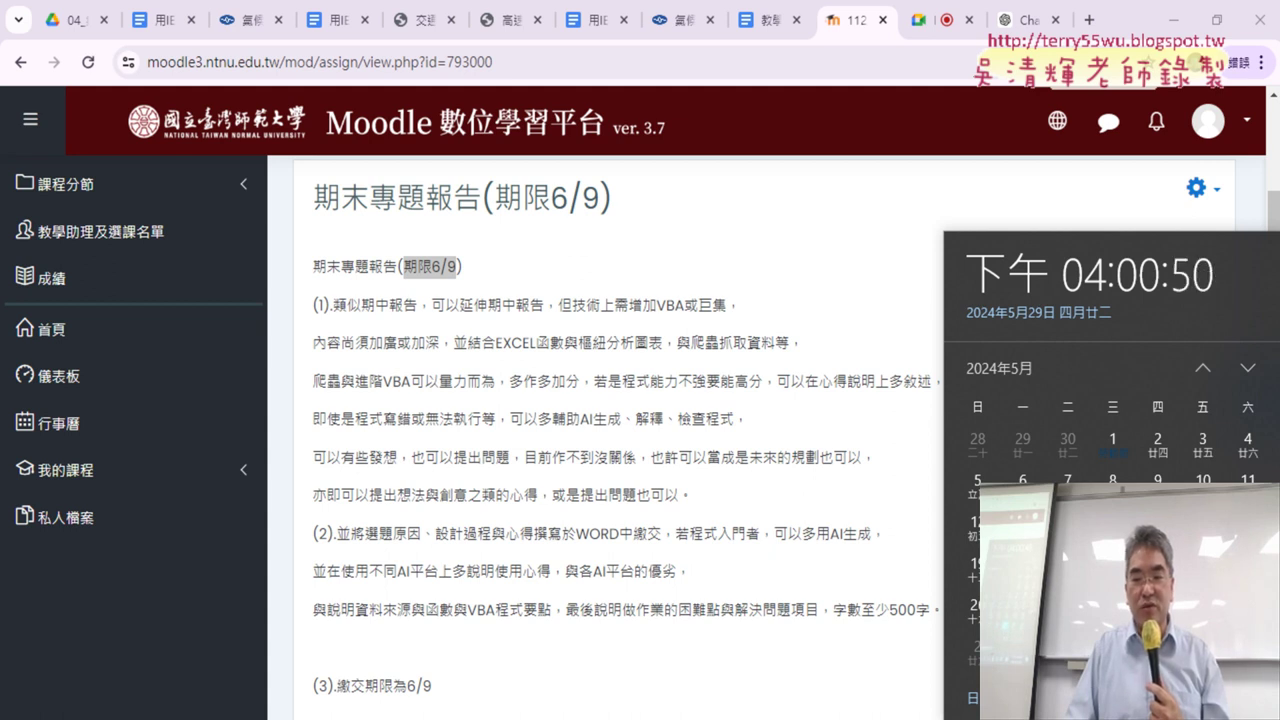
scroll(966, 658, down, 1)
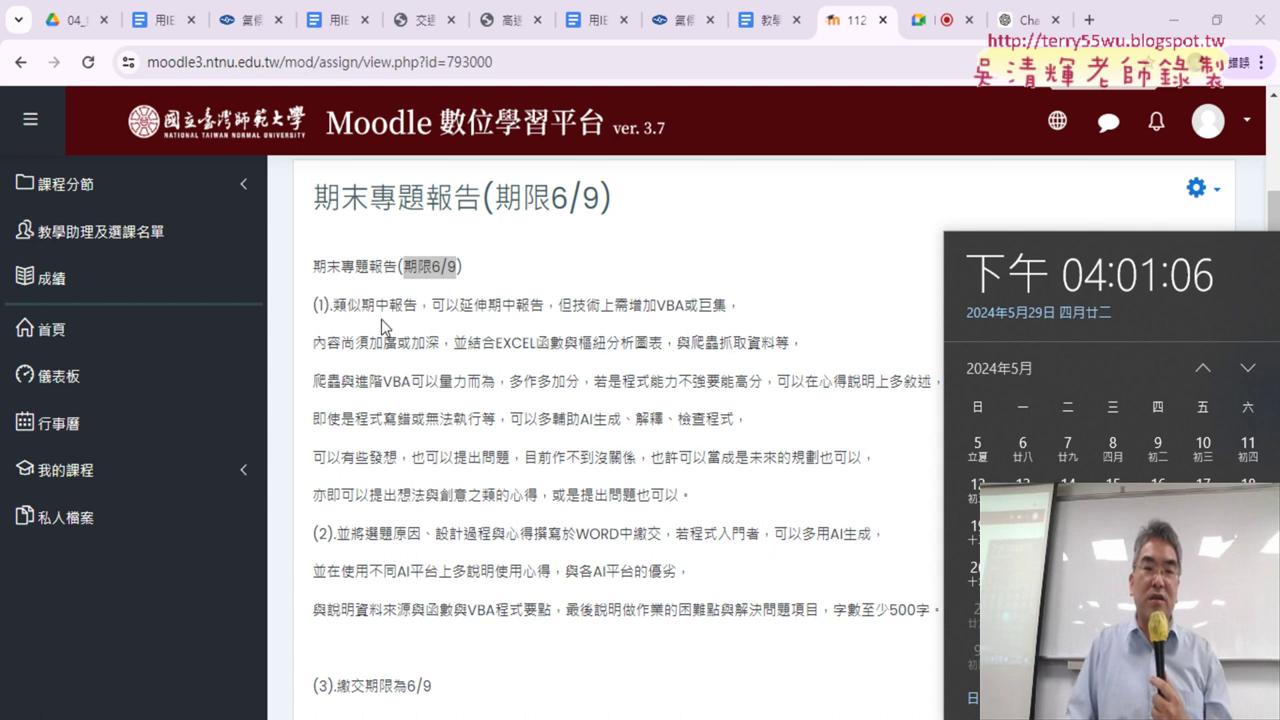
Highlight requirement (1): extending 期中報告, VBA或巨集, deeper content, 樞紐分析圖表 and 爬蟲
drag(362, 305, 420, 306)
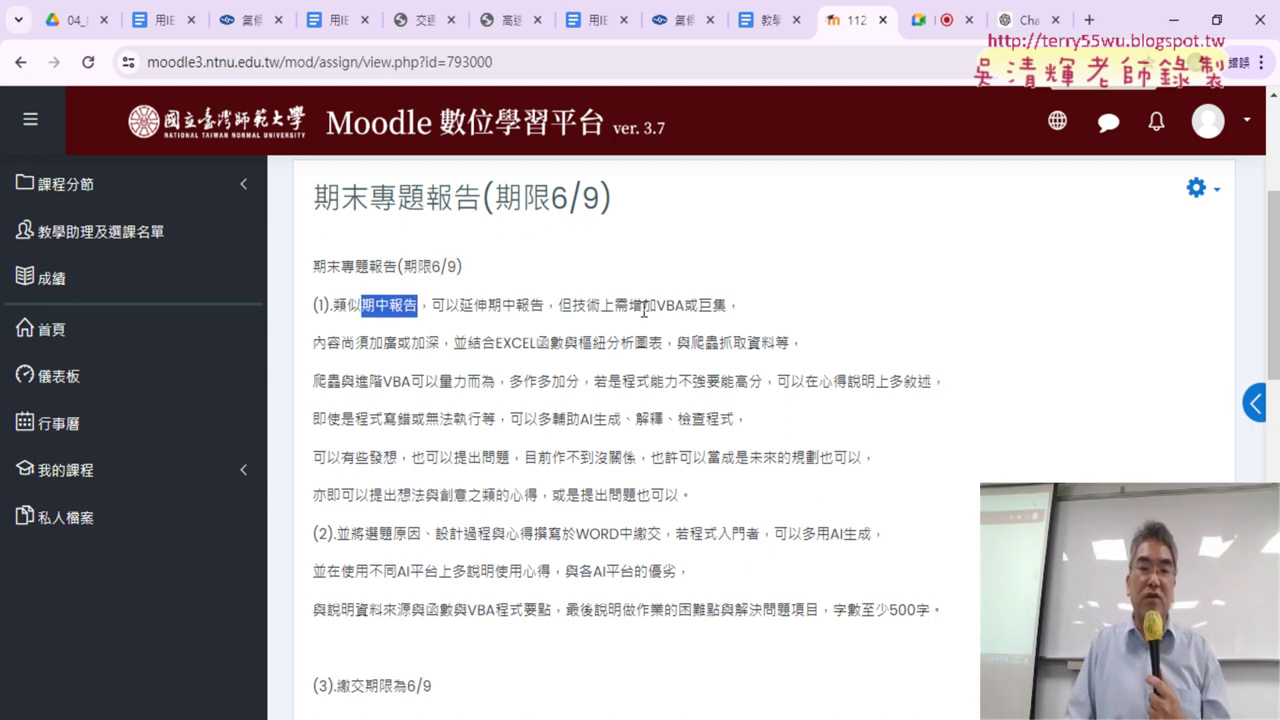
drag(657, 305, 727, 306)
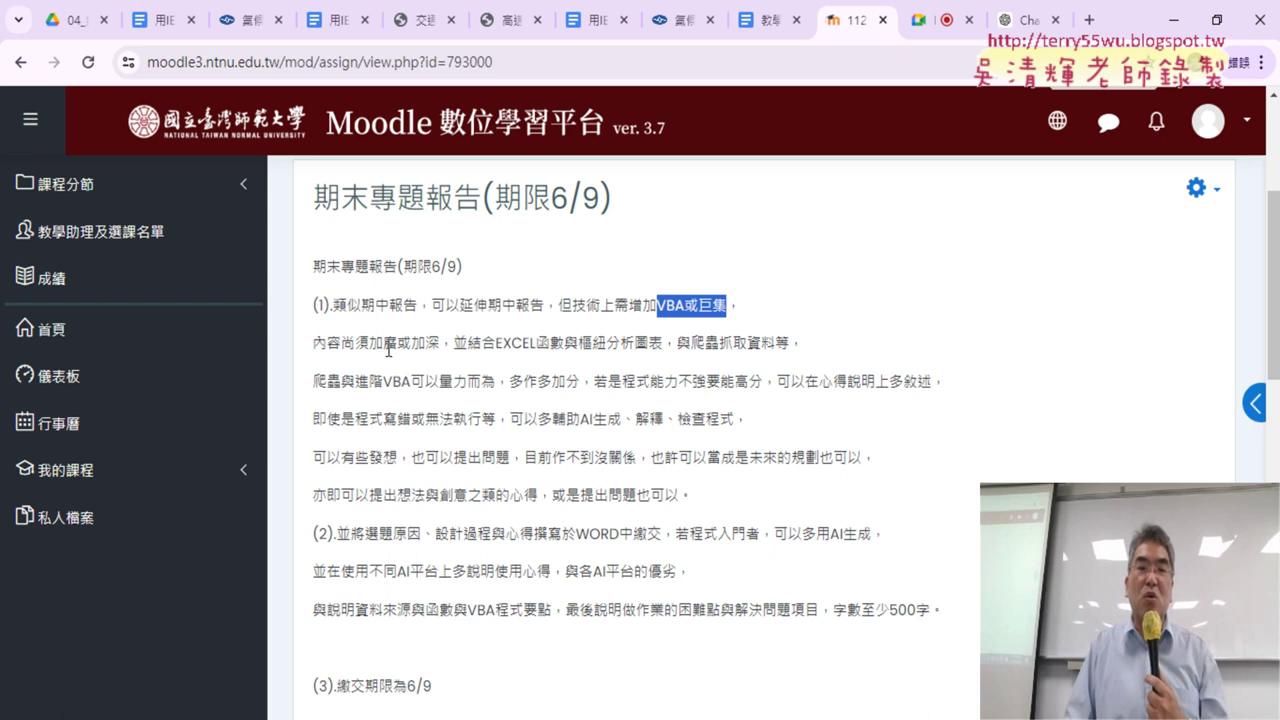
drag(440, 343, 314, 340)
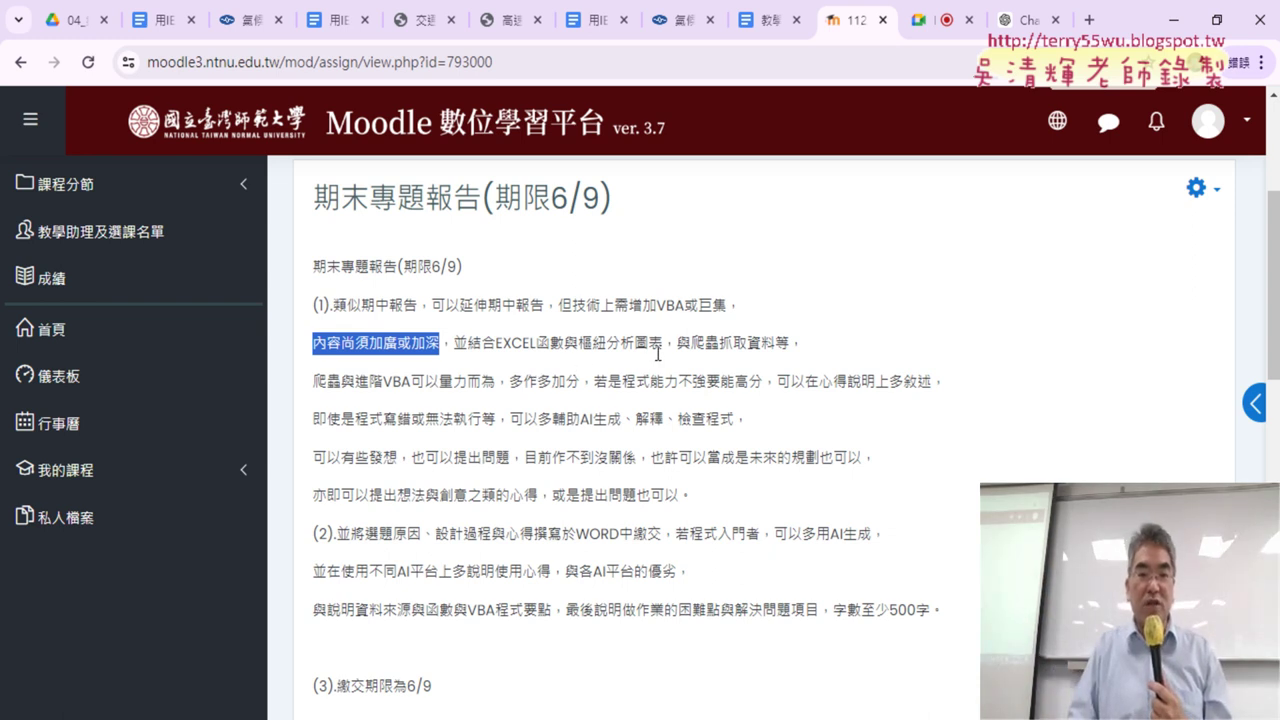
drag(663, 345, 579, 349)
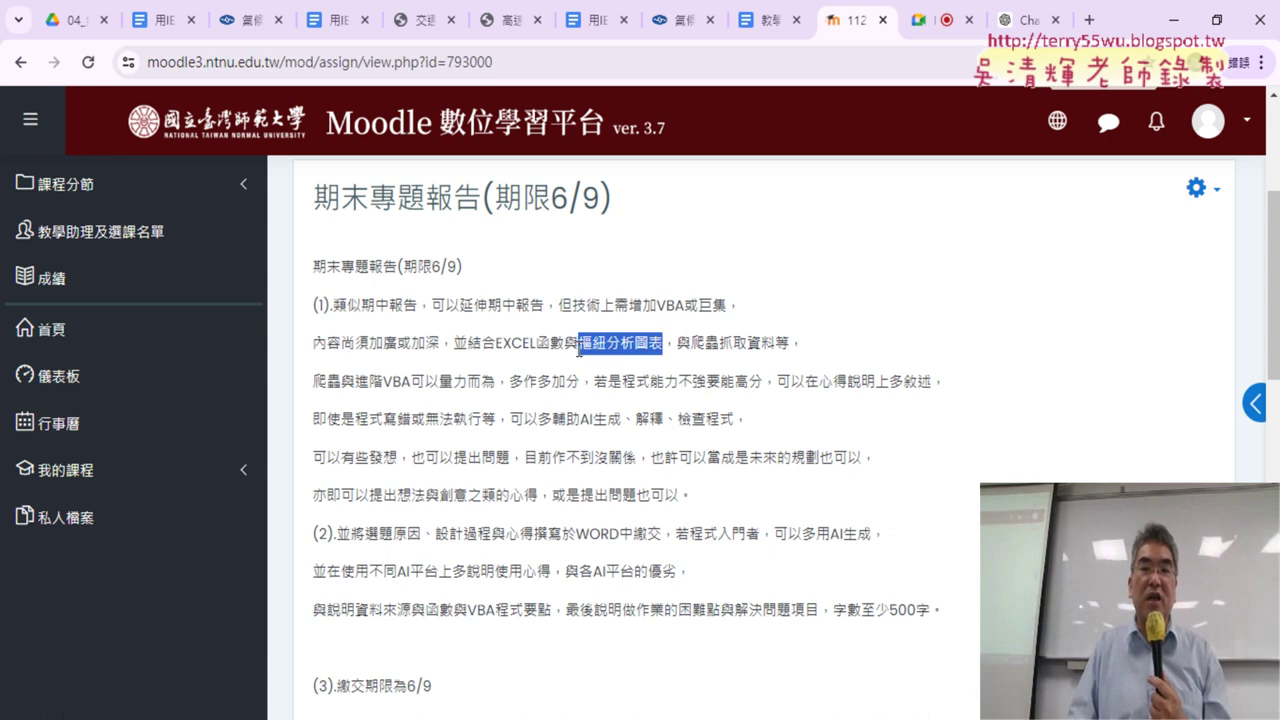
drag(691, 345, 718, 347)
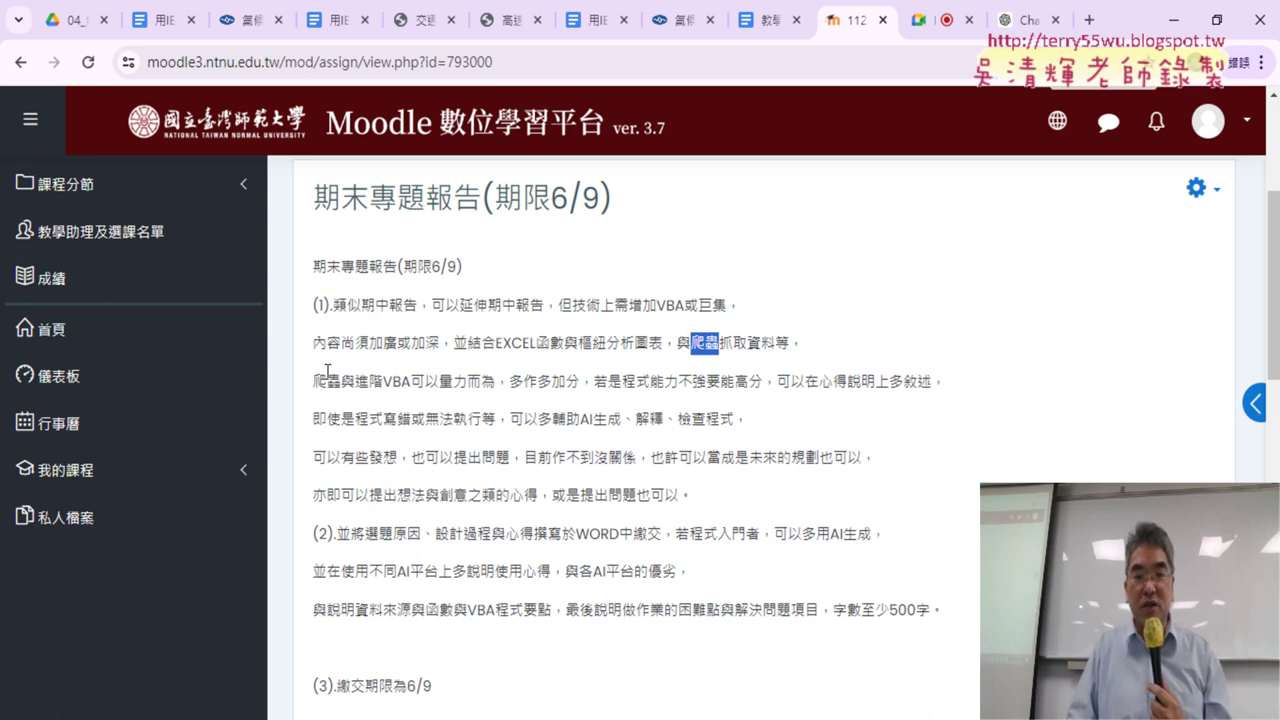
drag(314, 381, 655, 392)
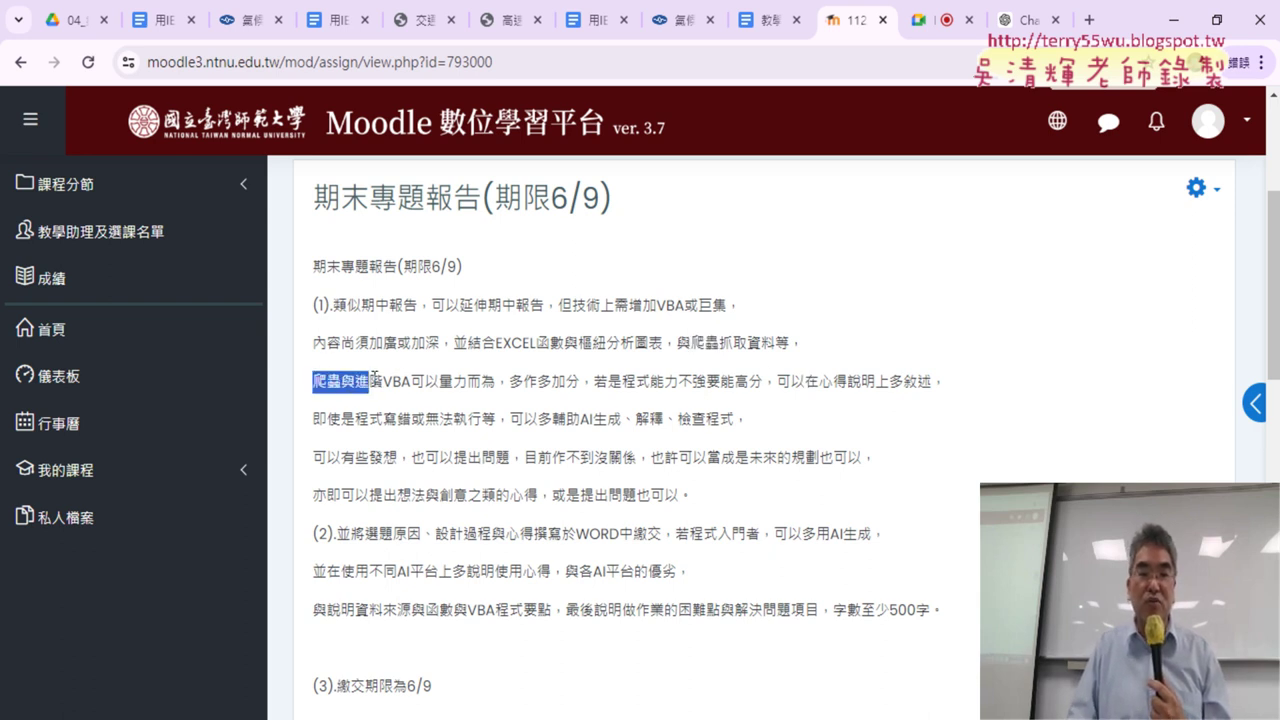
scroll(655, 390, down, 1)
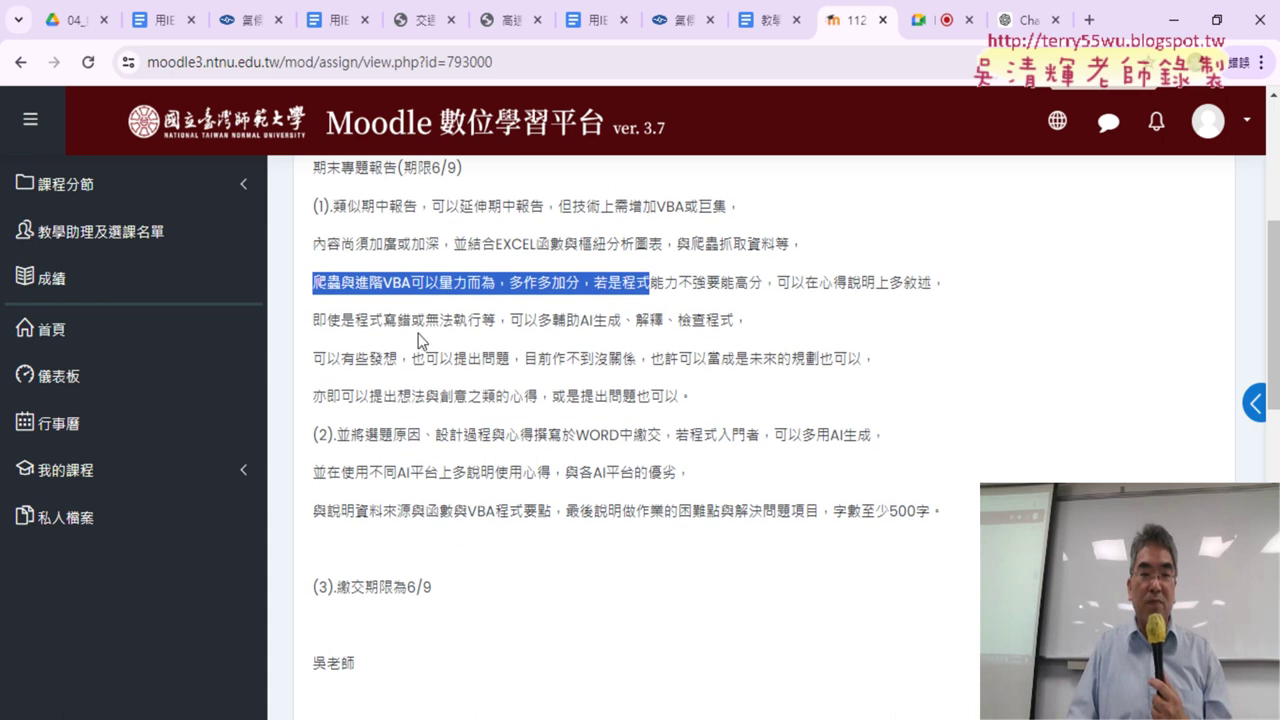
drag(314, 319, 776, 326)
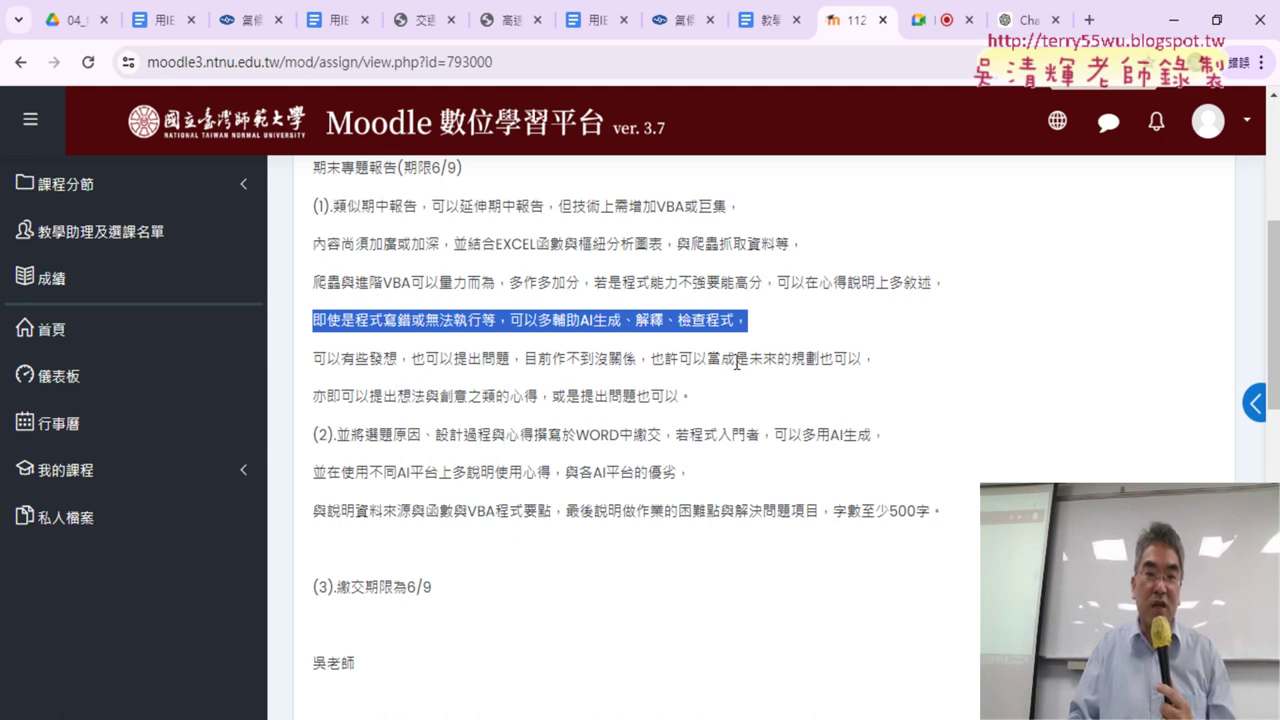
drag(760, 360, 818, 360)
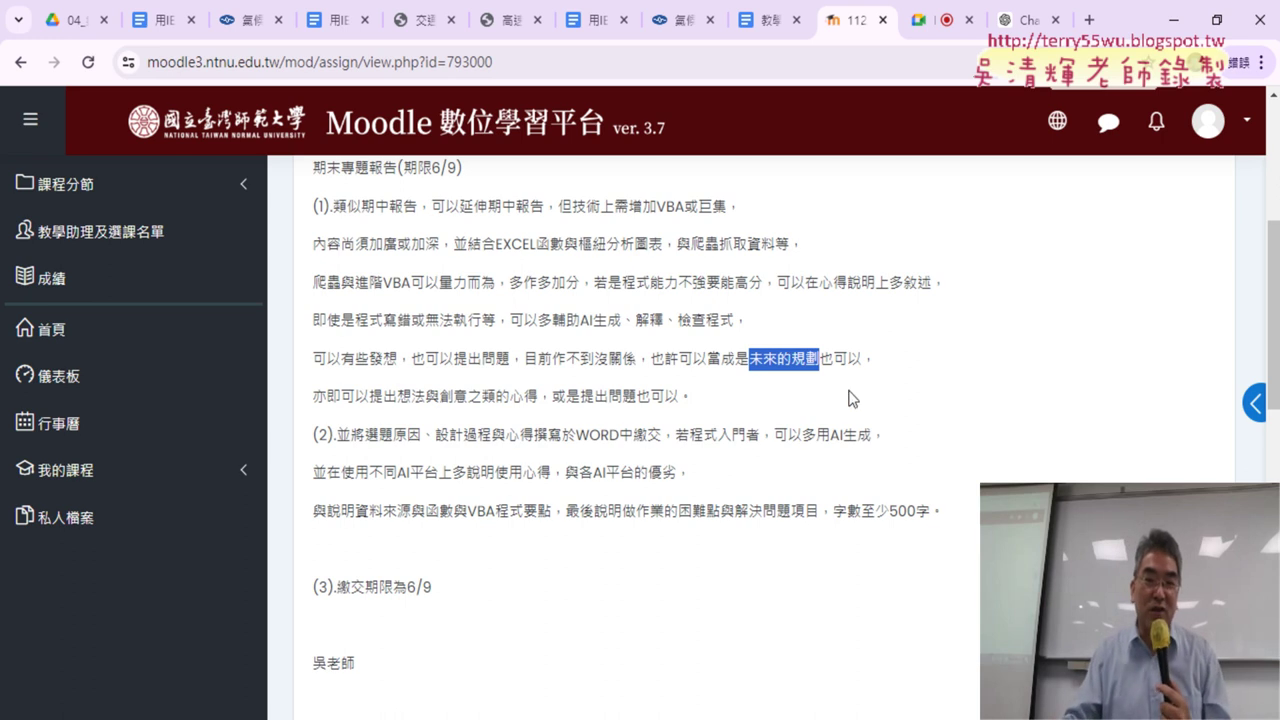
Highlight the WORD and AI-generated-code requirements, then show the 用IE物件下載中央氣象署氣溫與降雨量 doc's title
drag(573, 432, 638, 430)
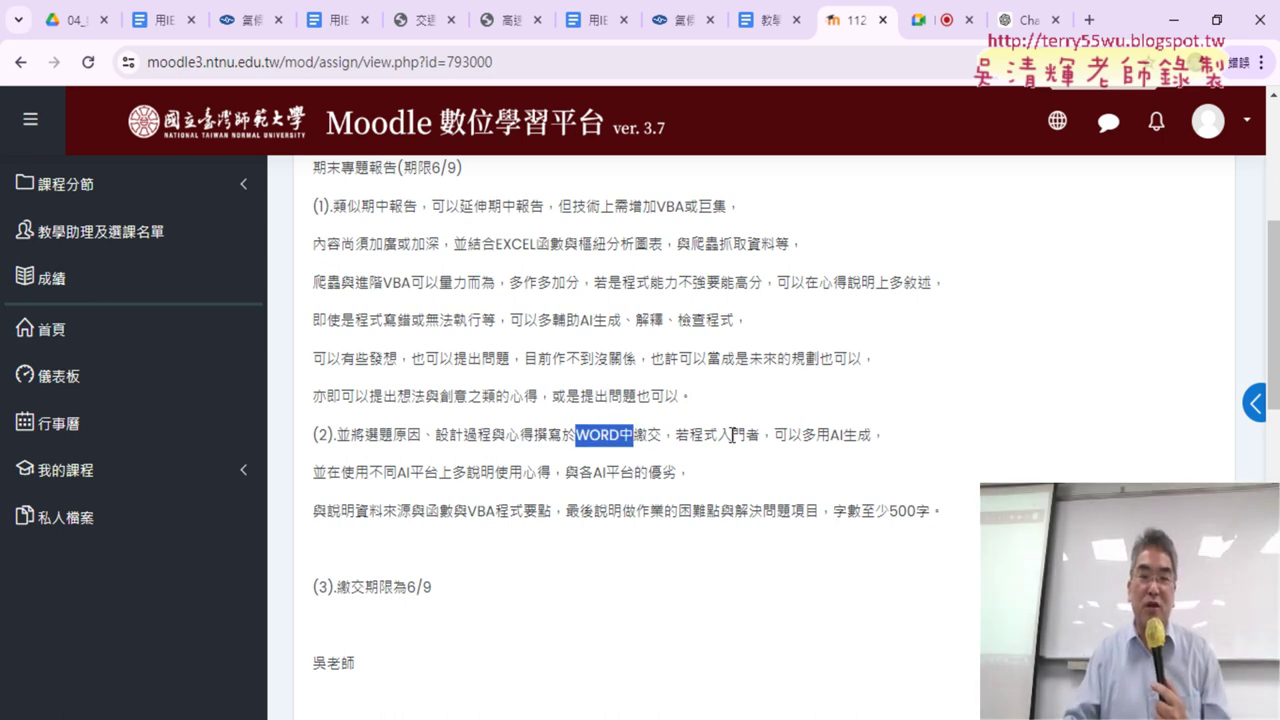
drag(801, 436, 872, 435)
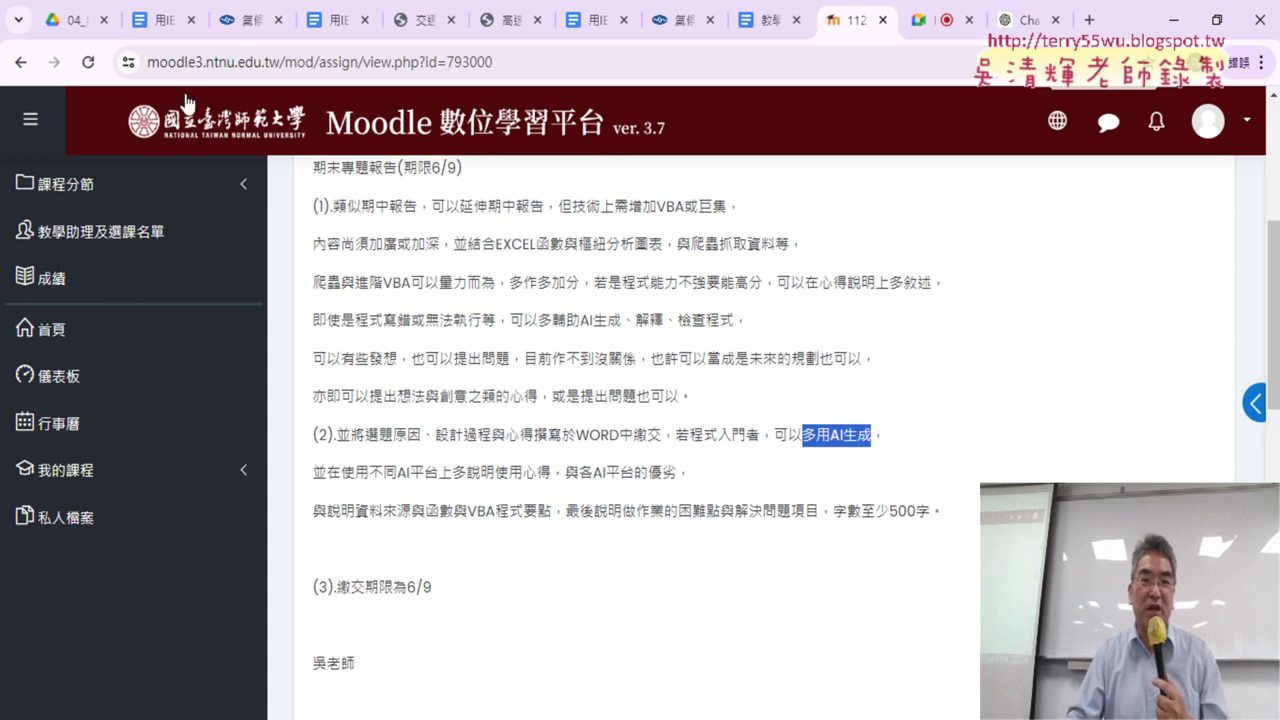
click(157, 20)
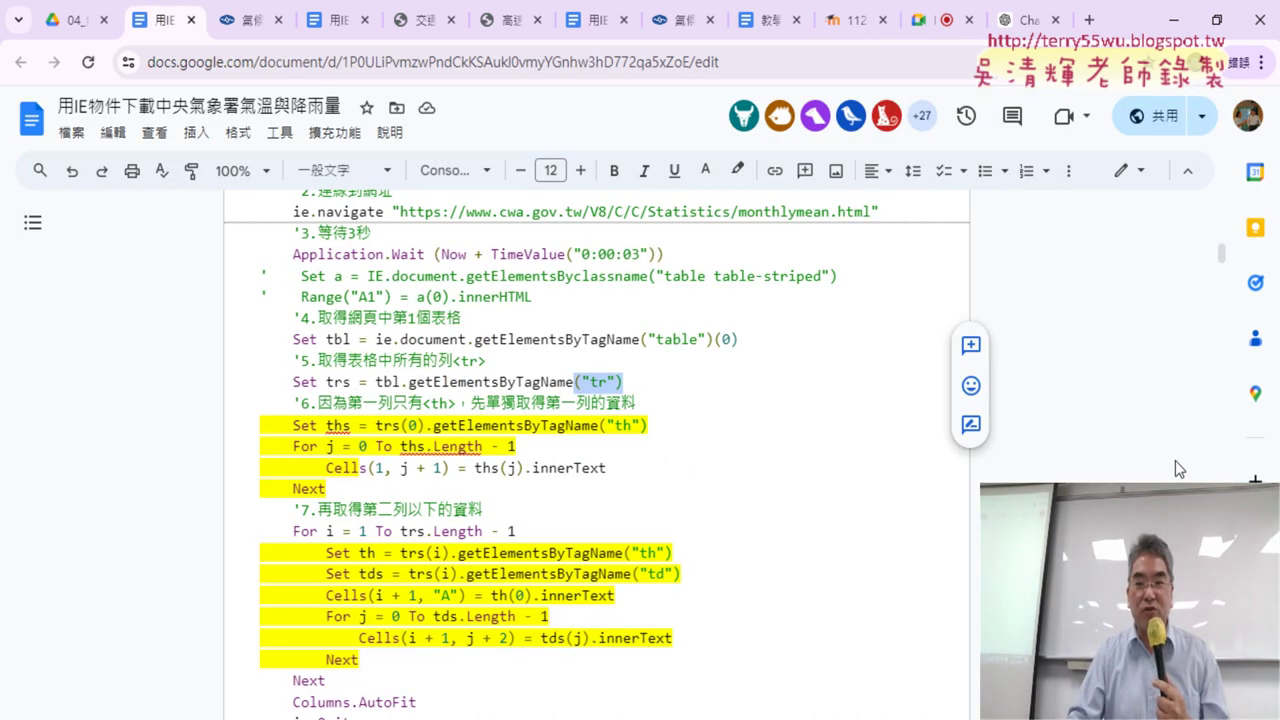
scroll(1171, 414, up, 5)
scroll(349, 203, up, 5)
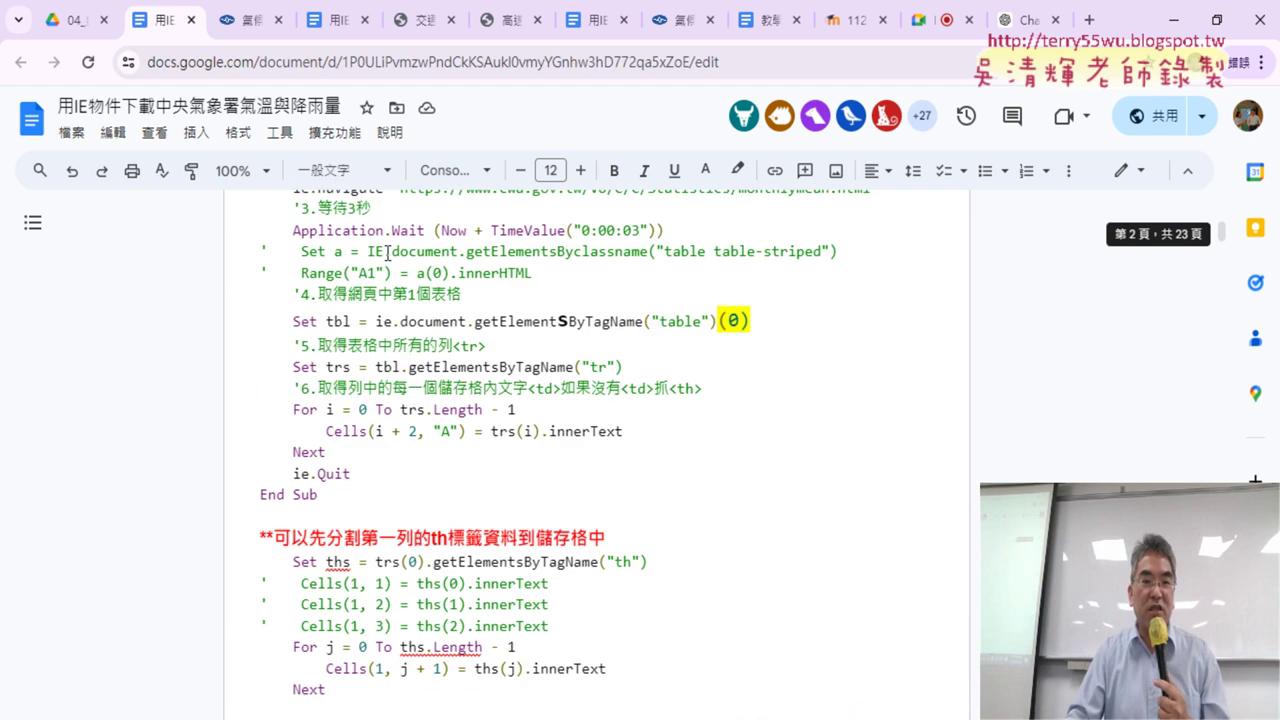
scroll(370, 240, up, 5)
scroll(390, 275, up, 5)
scroll(406, 312, up, 3)
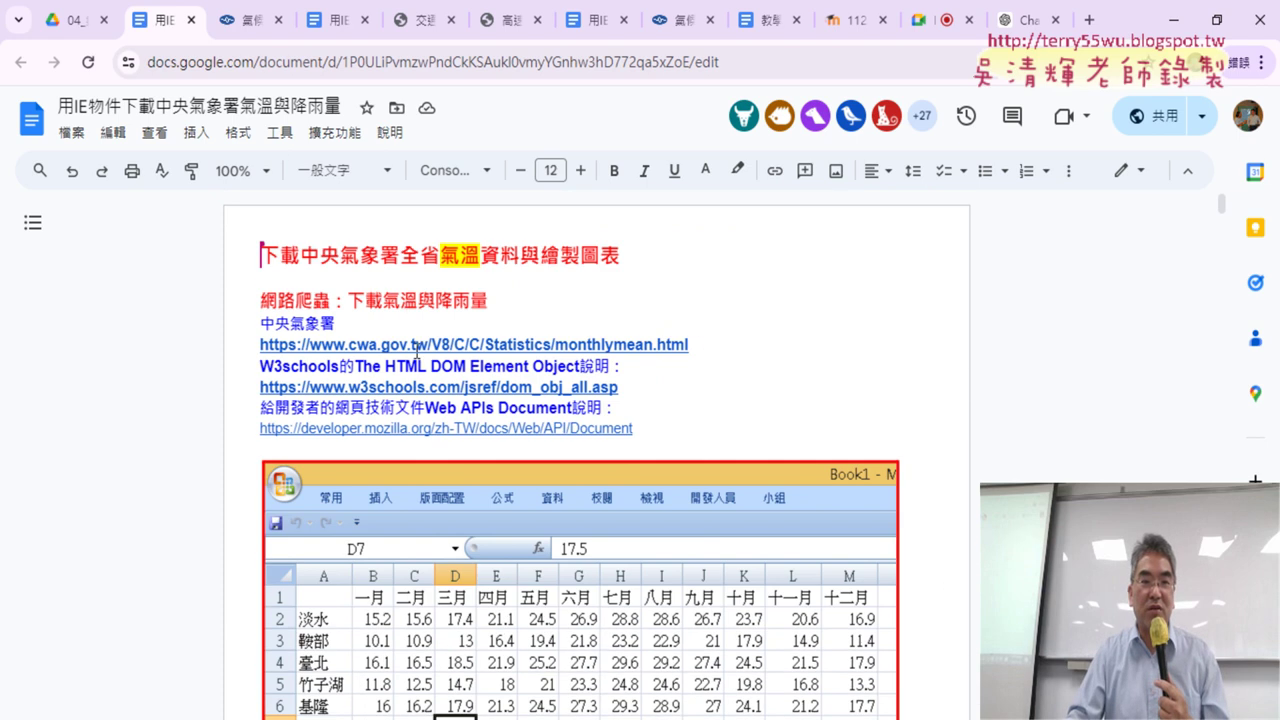
Switch to the CWA 氣候月平均 page and scroll up to the table's 淡水 row
click(250, 20)
scroll(354, 228, up, 1)
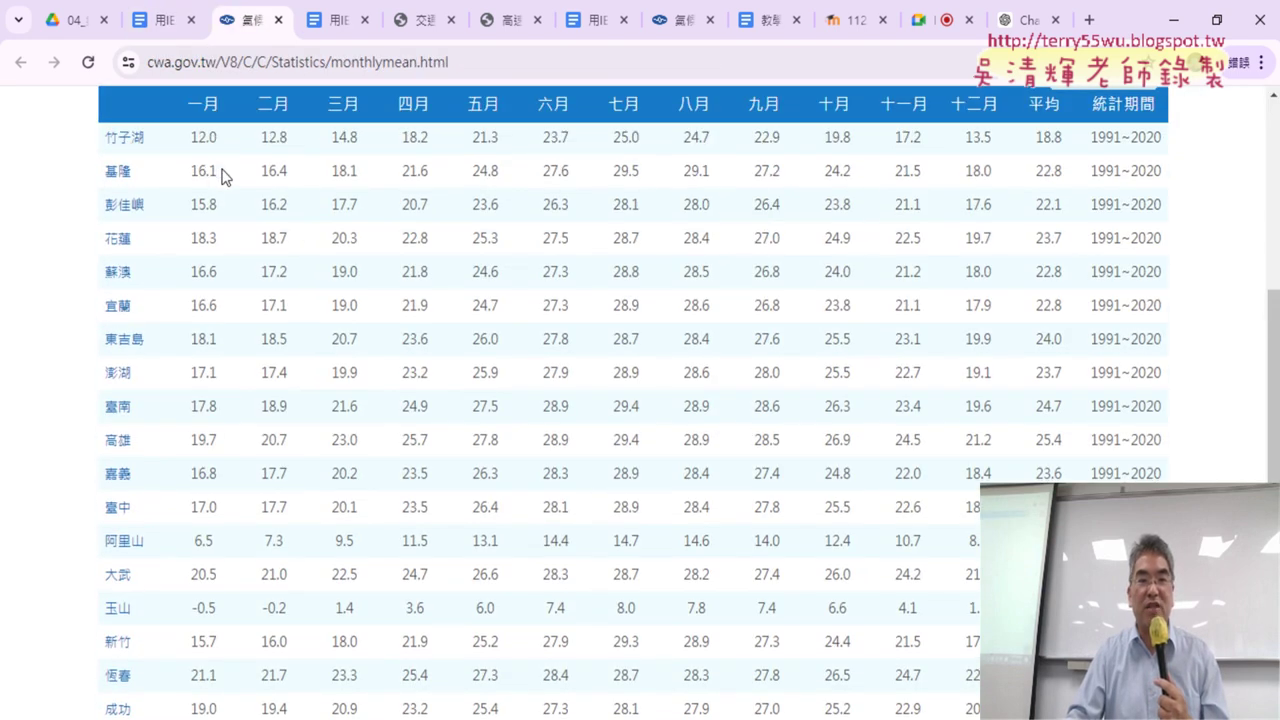
scroll(225, 178, up, 3)
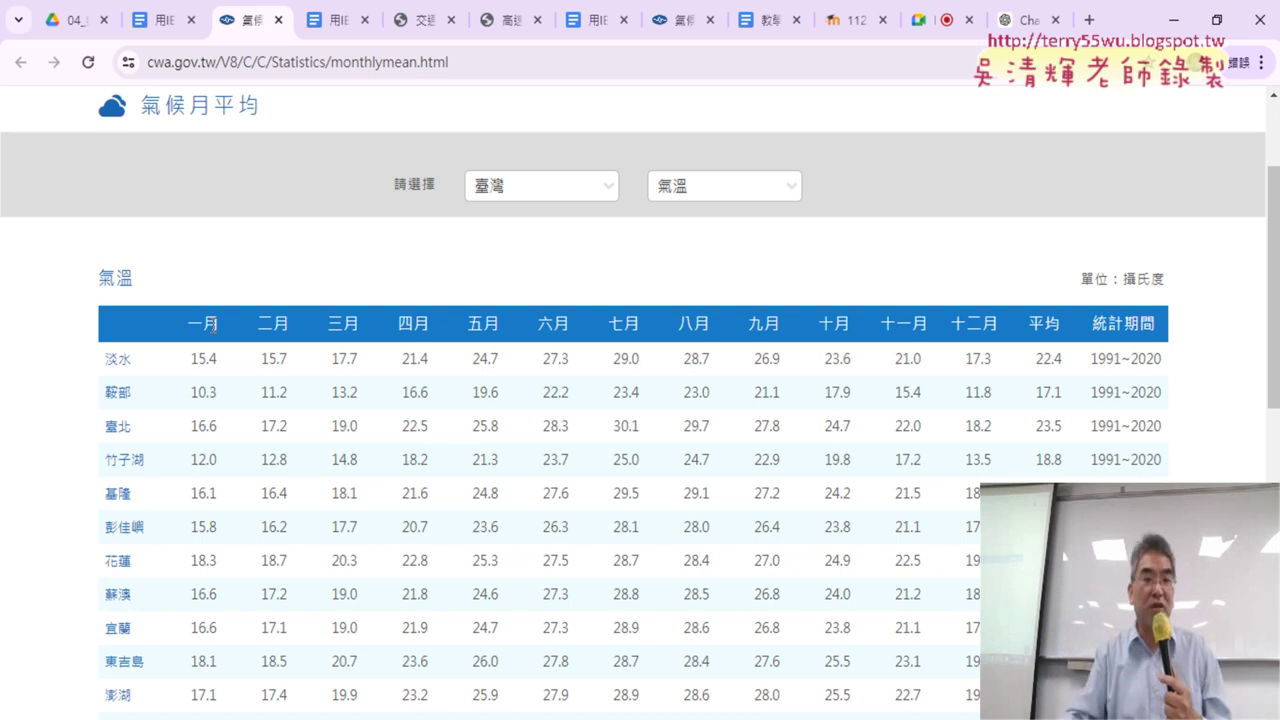
Inspect the temperature table header and select its <table class="table table-striped"> node in Elements
right_click(128, 323)
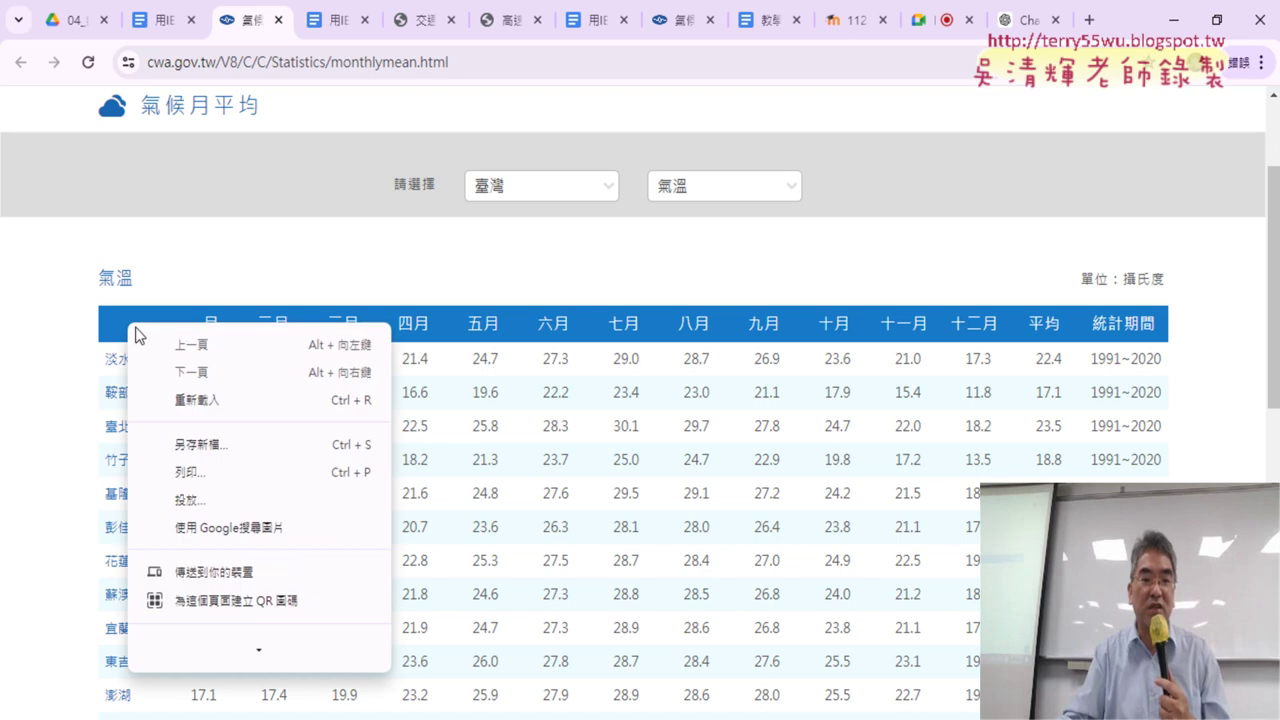
click(246, 651)
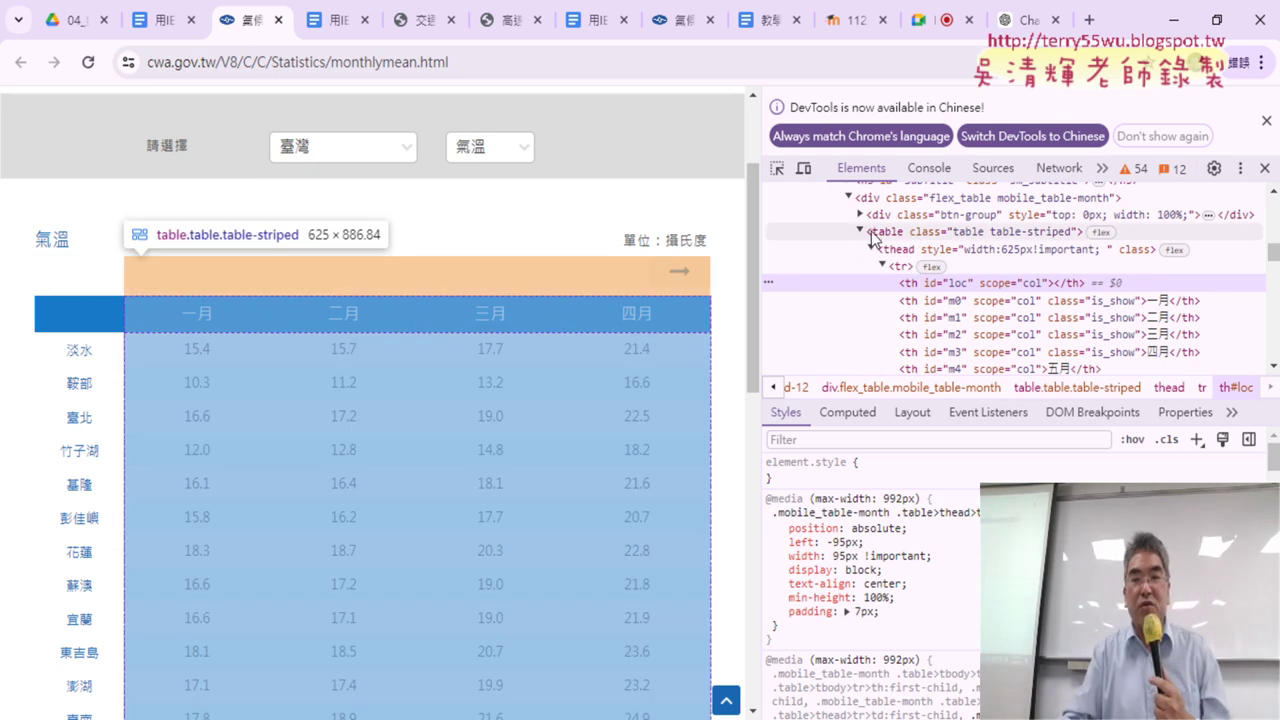
click(908, 232)
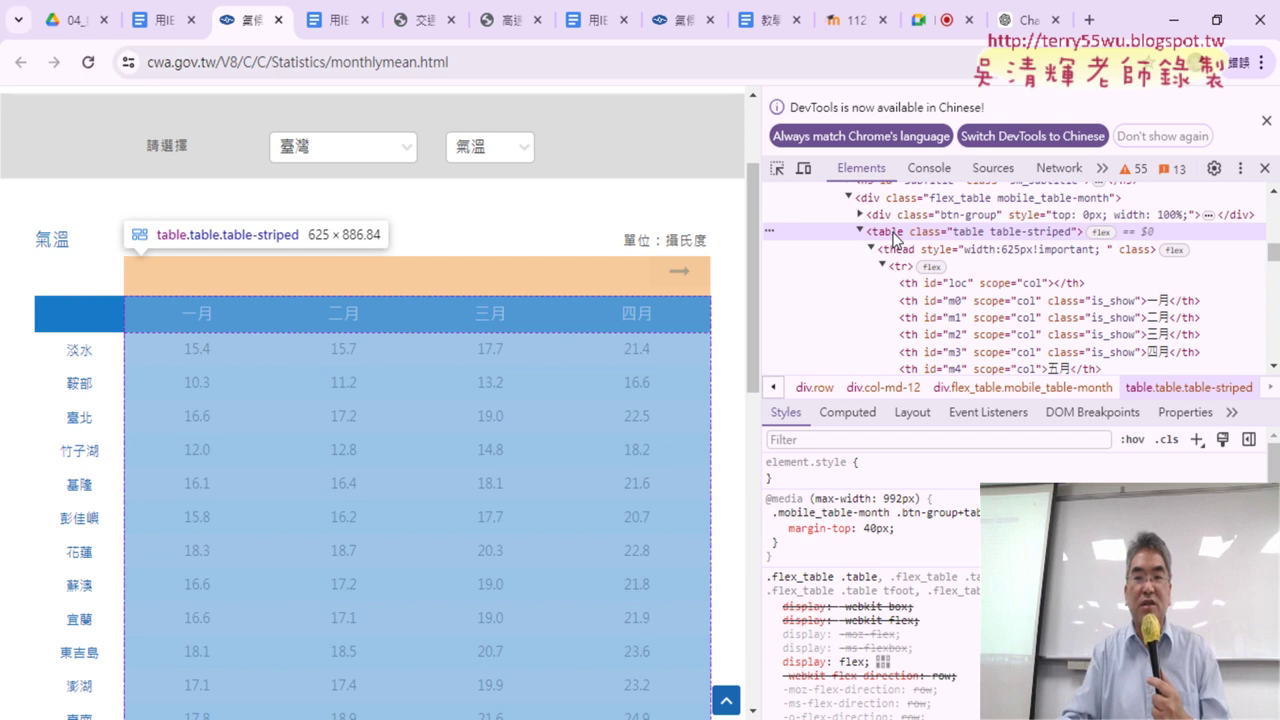
scroll(890, 238, up, 3)
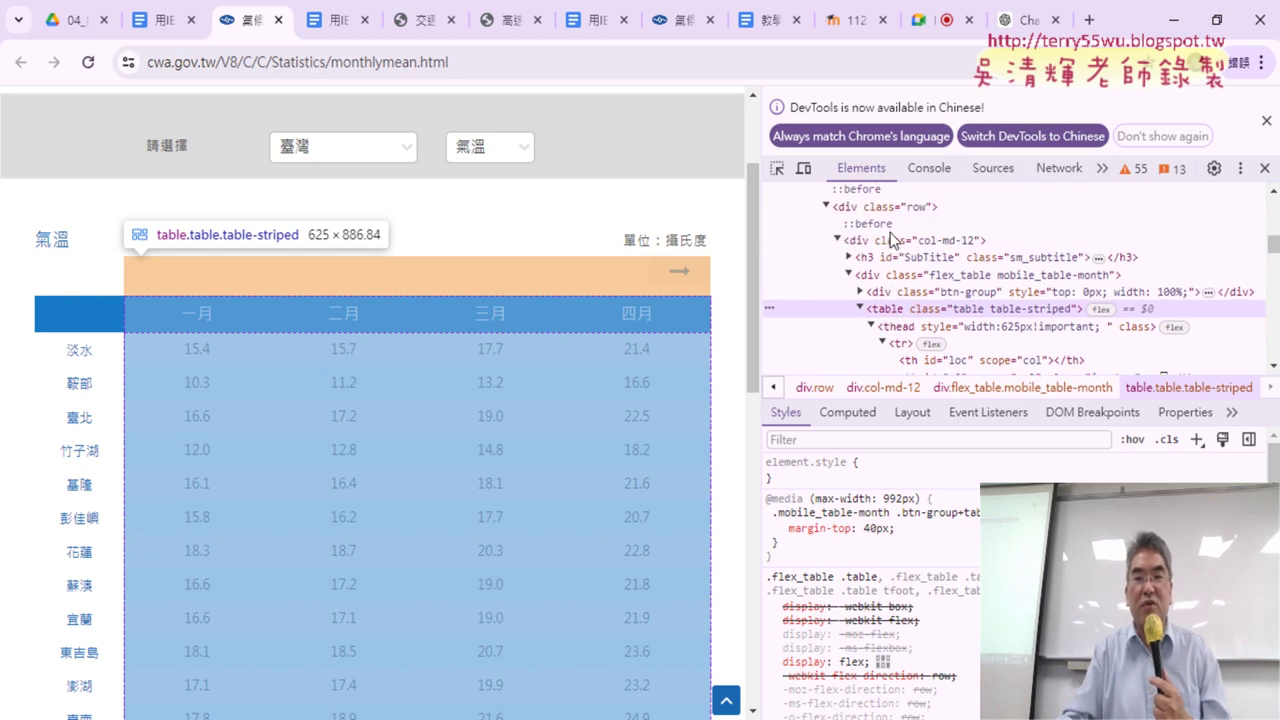
scroll(890, 238, up, 3)
scroll(890, 238, up, 3)
scroll(893, 238, up, 3)
scroll(892, 236, up, 2)
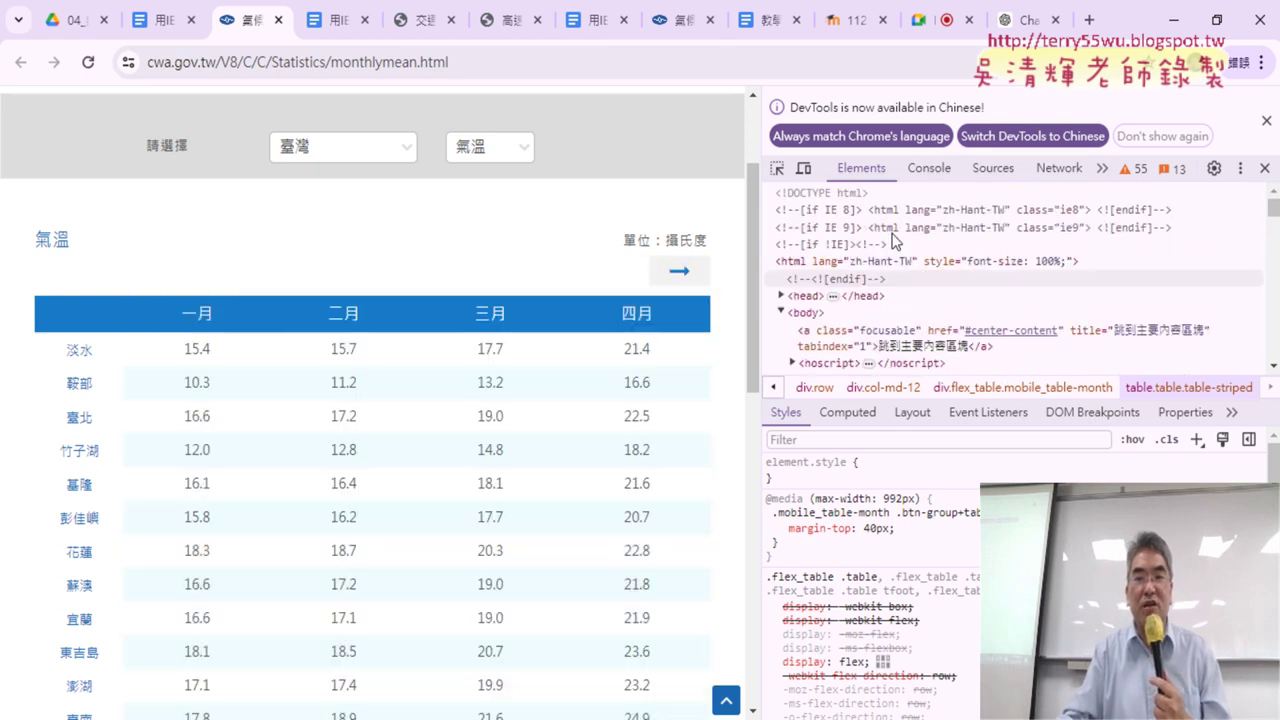
scroll(890, 239, down, 5)
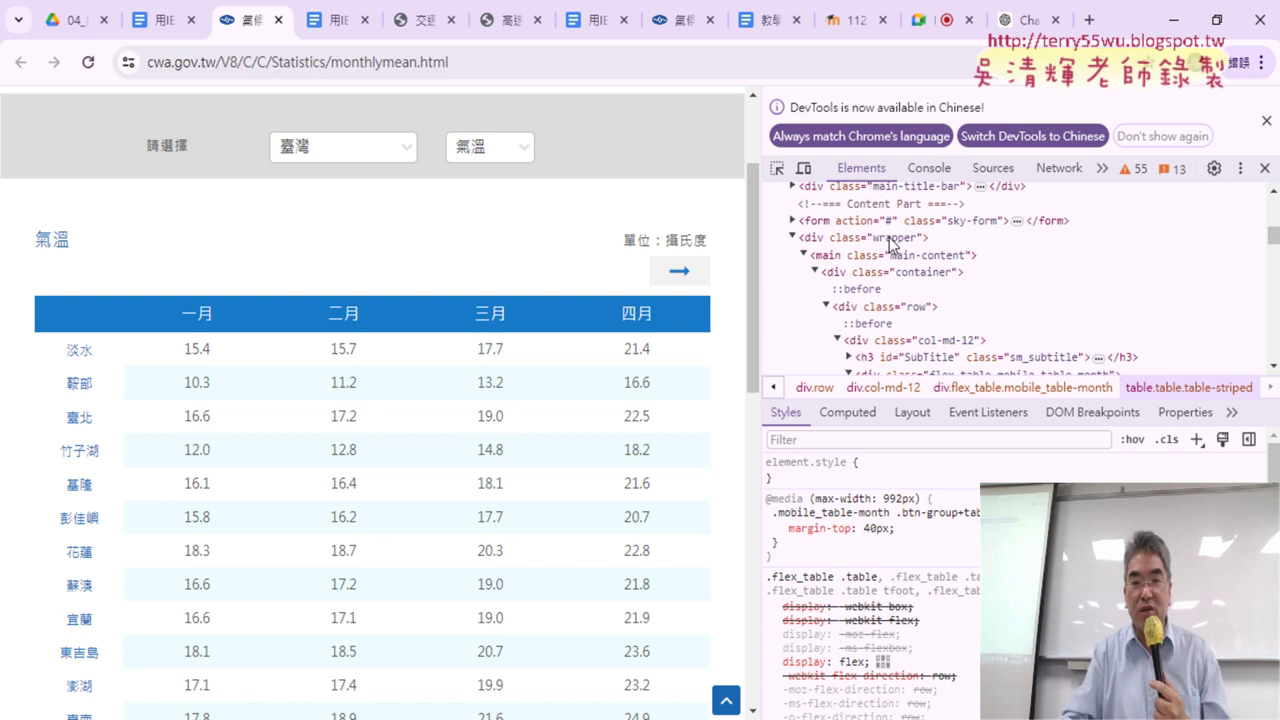
scroll(890, 240, down, 4)
scroll(889, 242, down, 5)
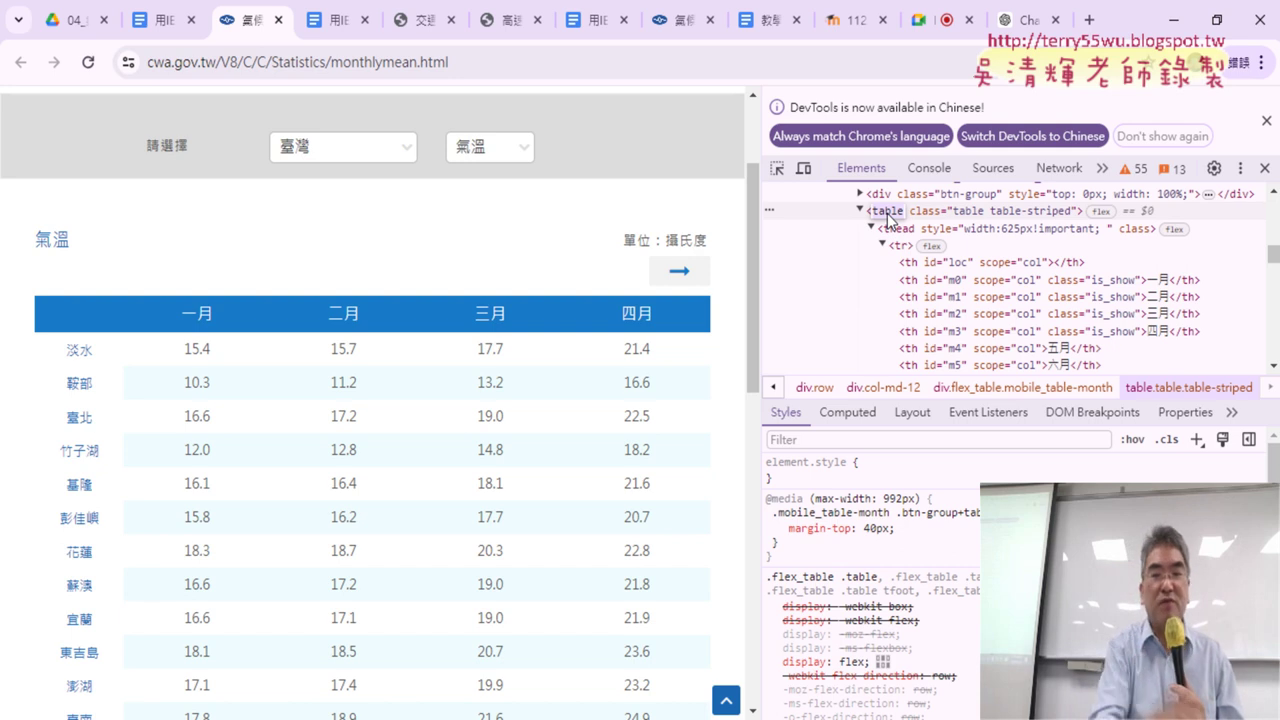
Search the Elements panel for "table", then "<table", confirming a single 1 of 1 match
key(ctrl+f)
text(table)
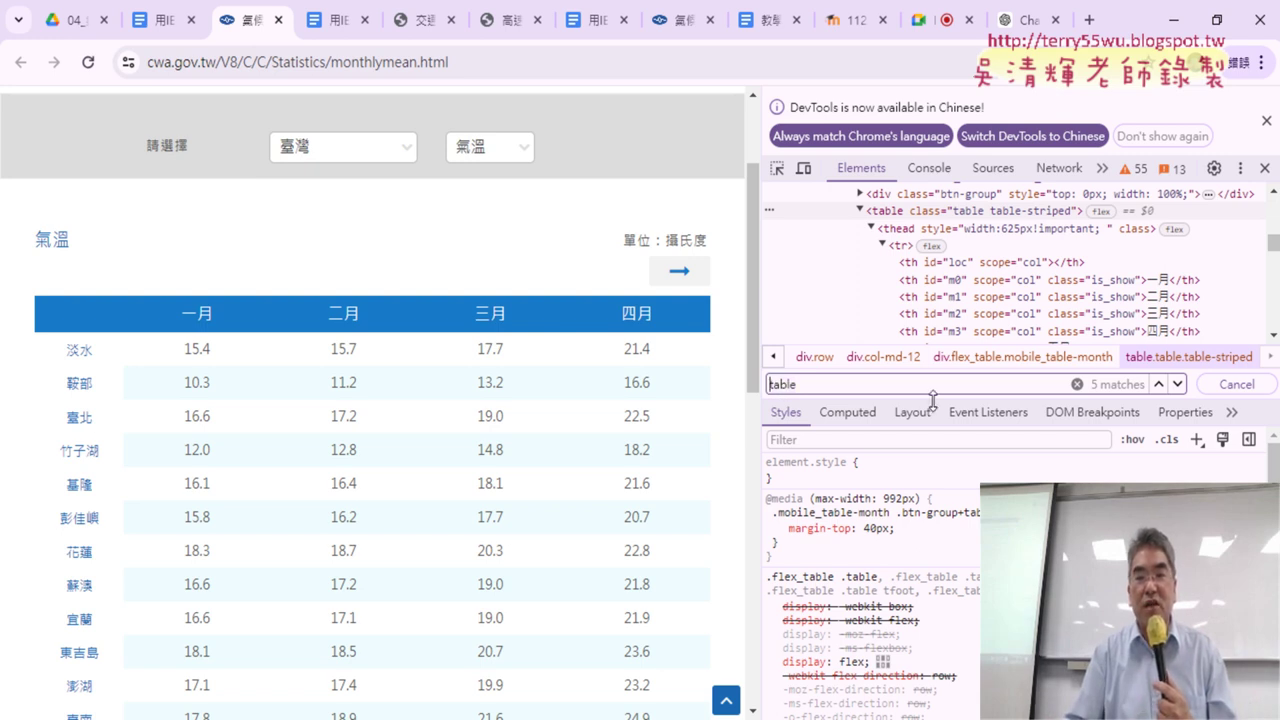
text(<)
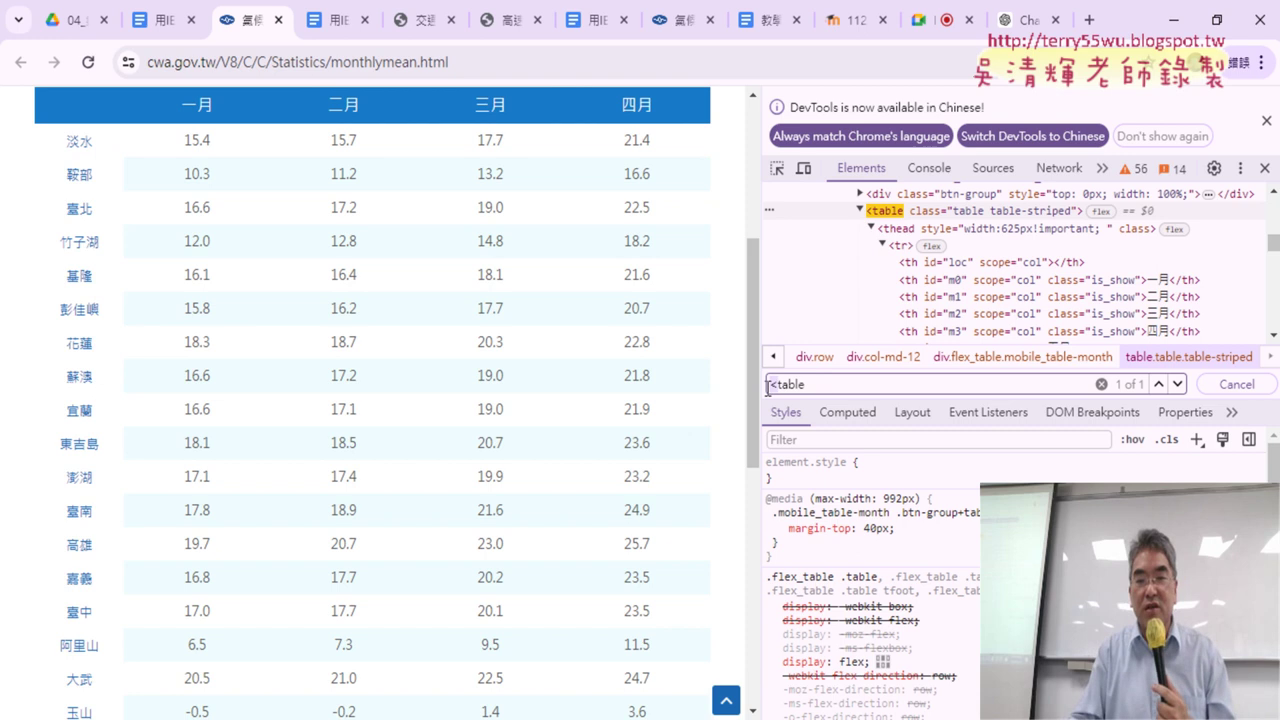
key(BackSpace)
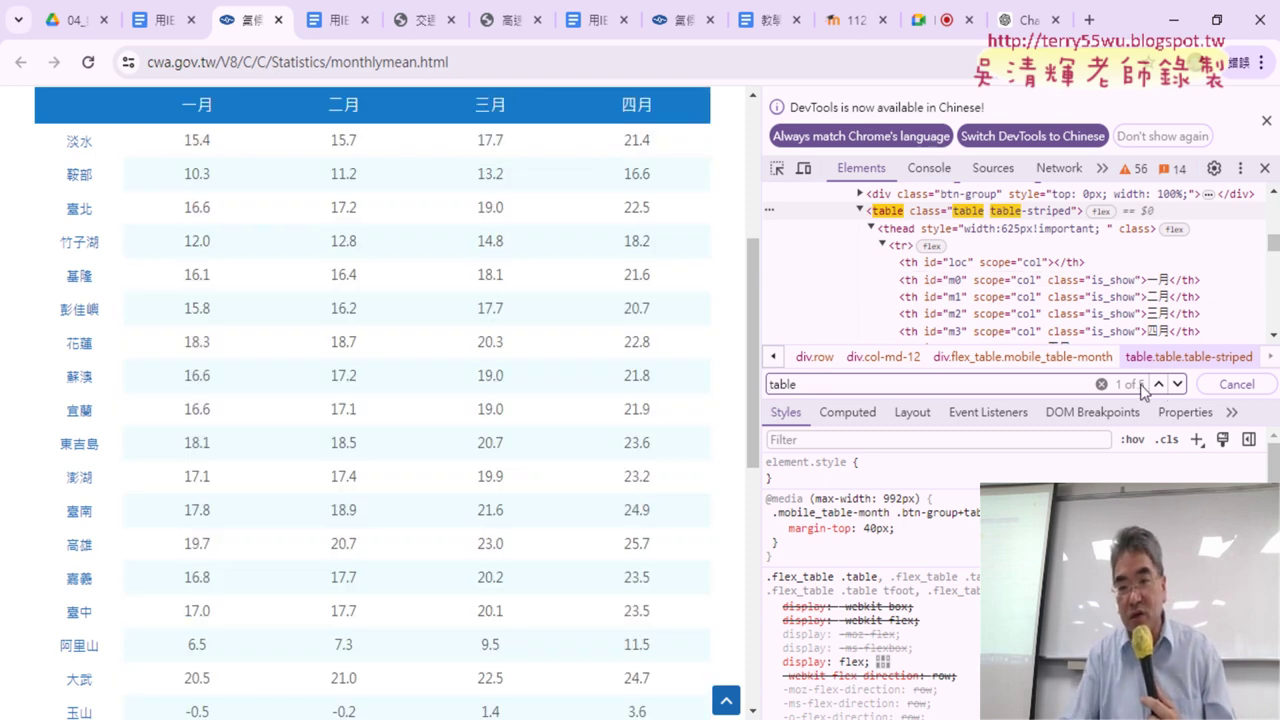
text(<)
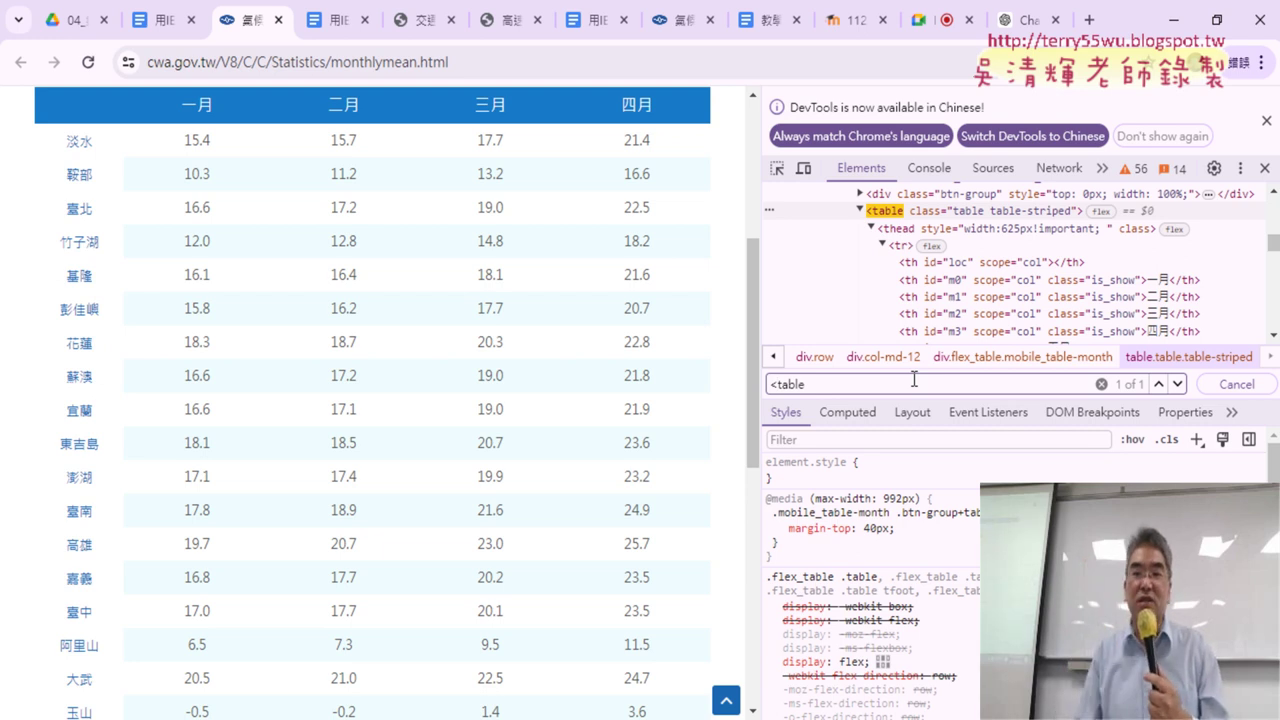
Expand the table's header <tr> to list its th cells for each month
click(884, 245)
click(882, 246)
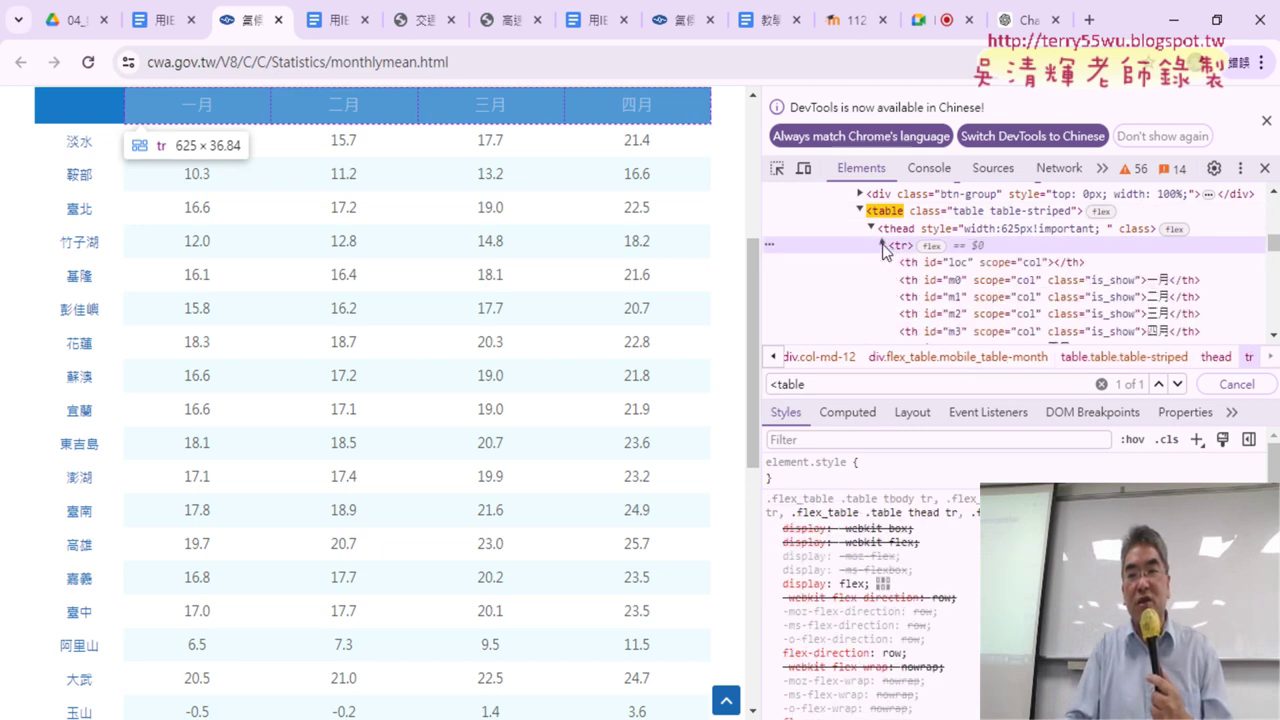
scroll(897, 266, down, 2)
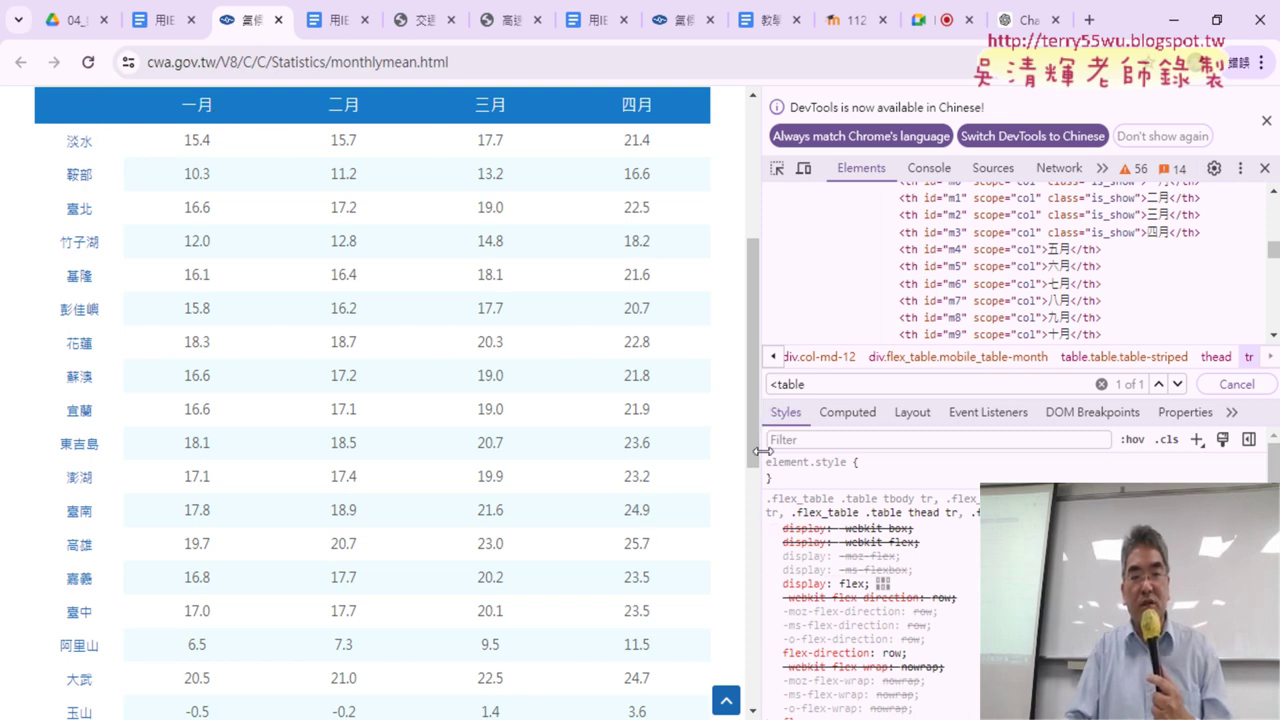
Resize the page and DevTools splitters so the element tree gets more width
mouse_move(760, 451)
mouse_down()
mouse_move(1040, 462)
mouse_move(1000, 428)
mouse_up()
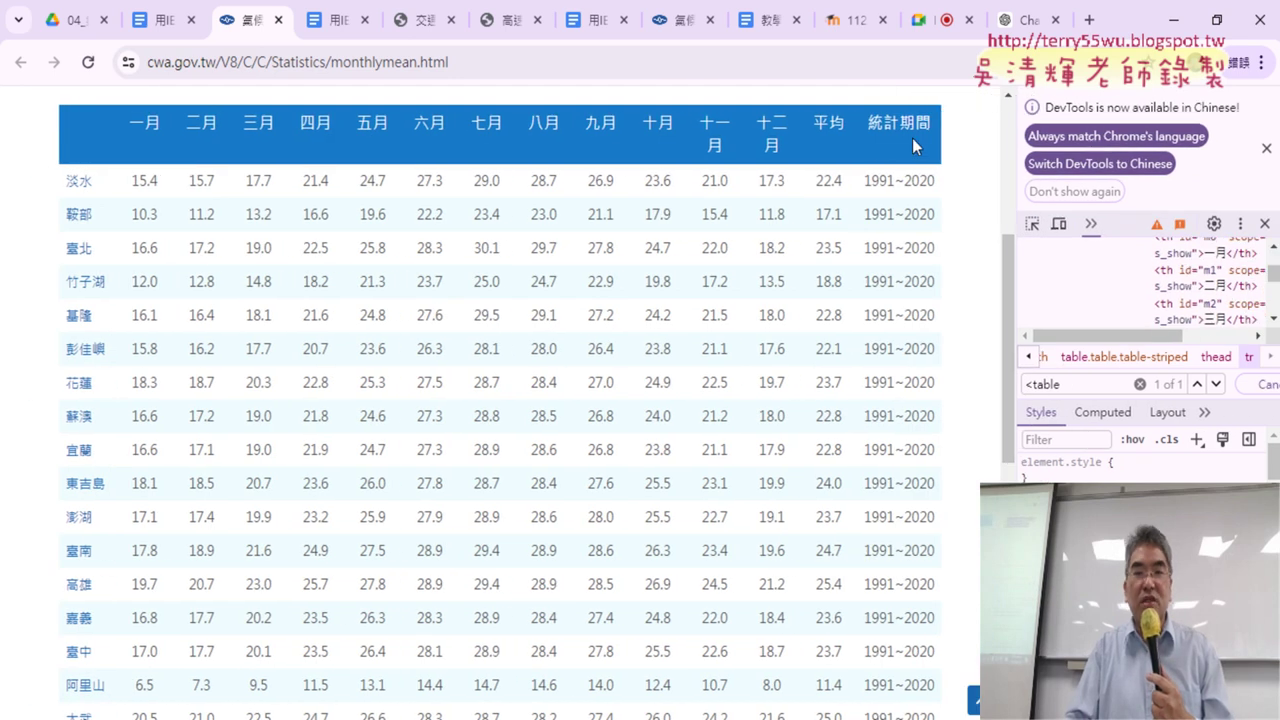
drag(73, 127, 738, 136)
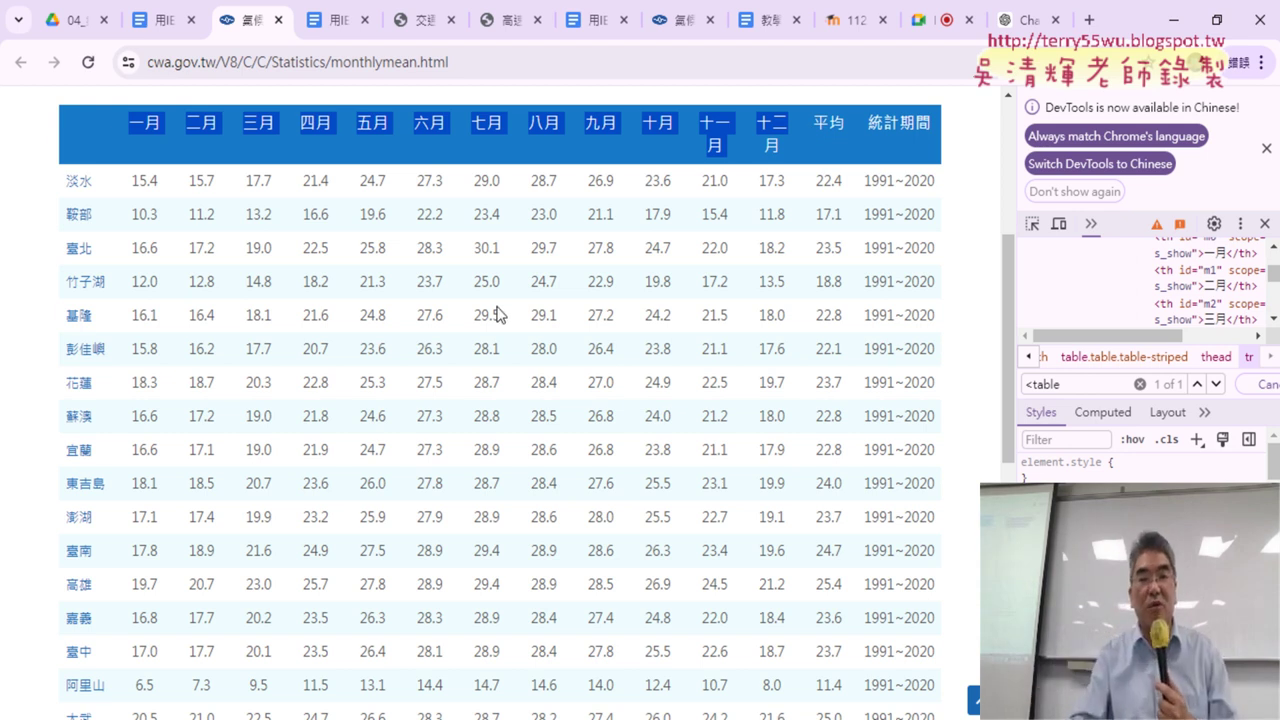
mouse_move(1016, 264)
mouse_down()
mouse_move(582, 263)
mouse_move(624, 263)
mouse_up()
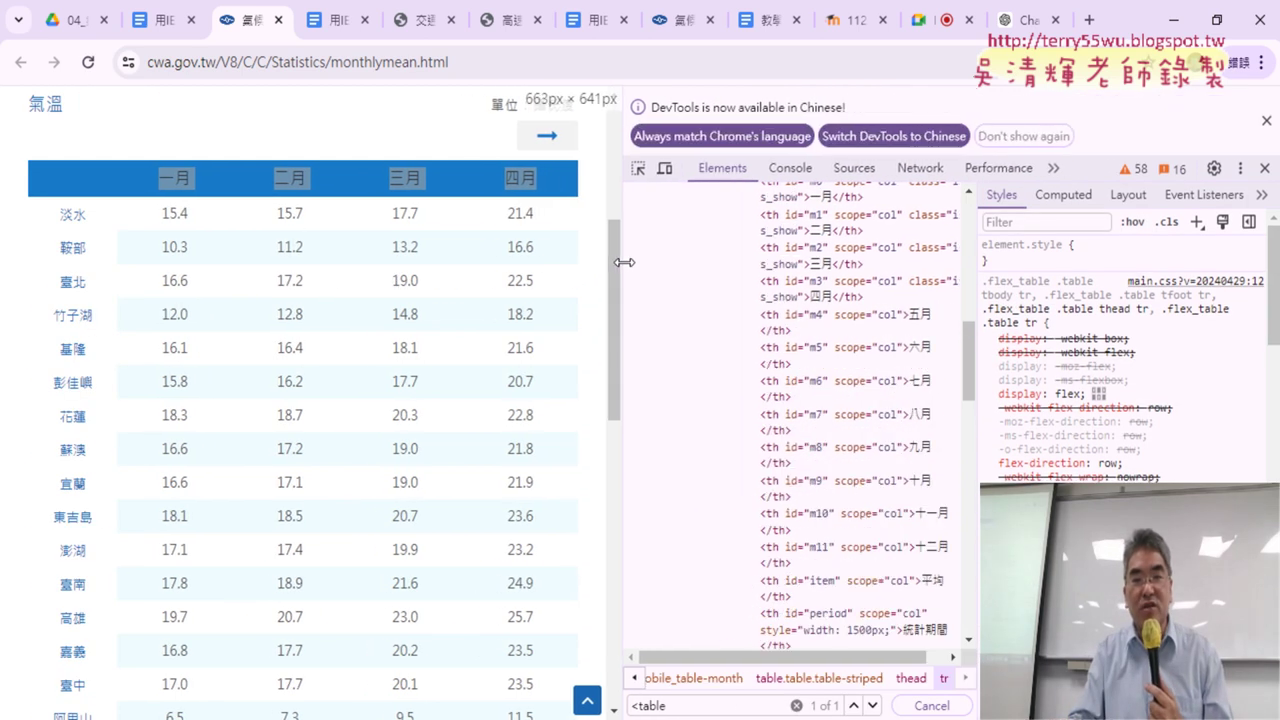
drag(973, 303, 1118, 303)
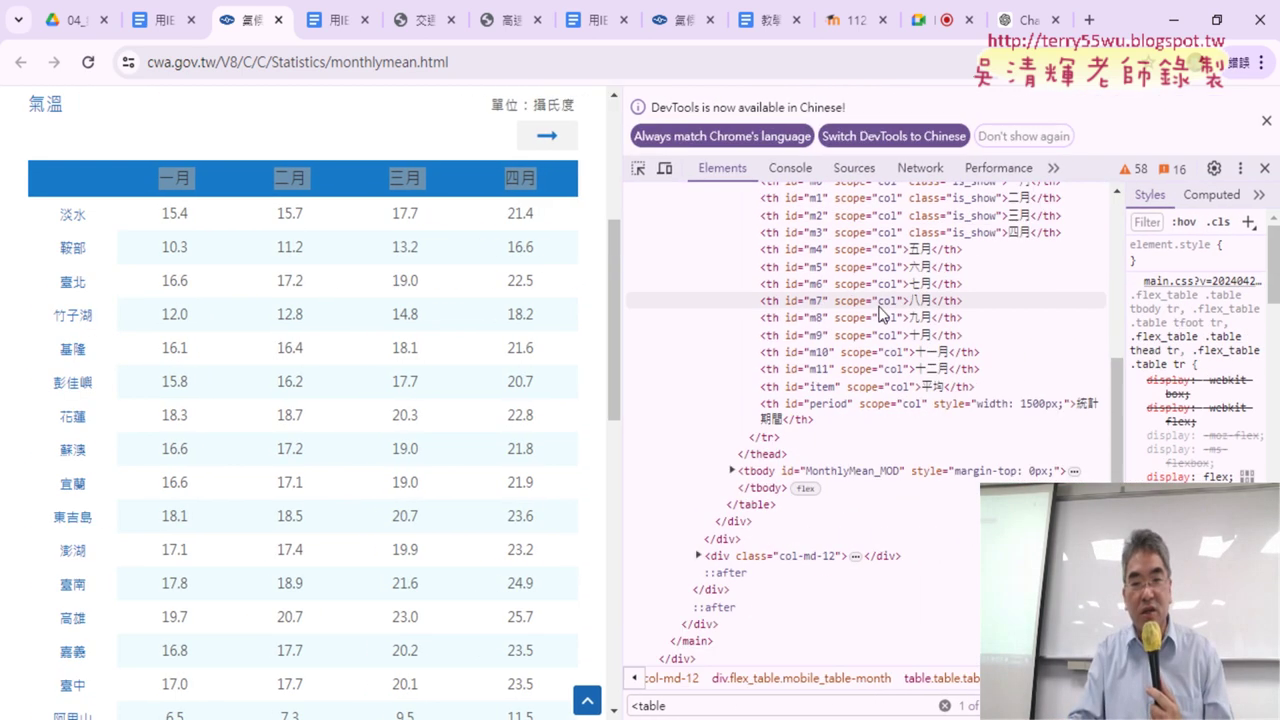
drag(623, 300, 690, 300)
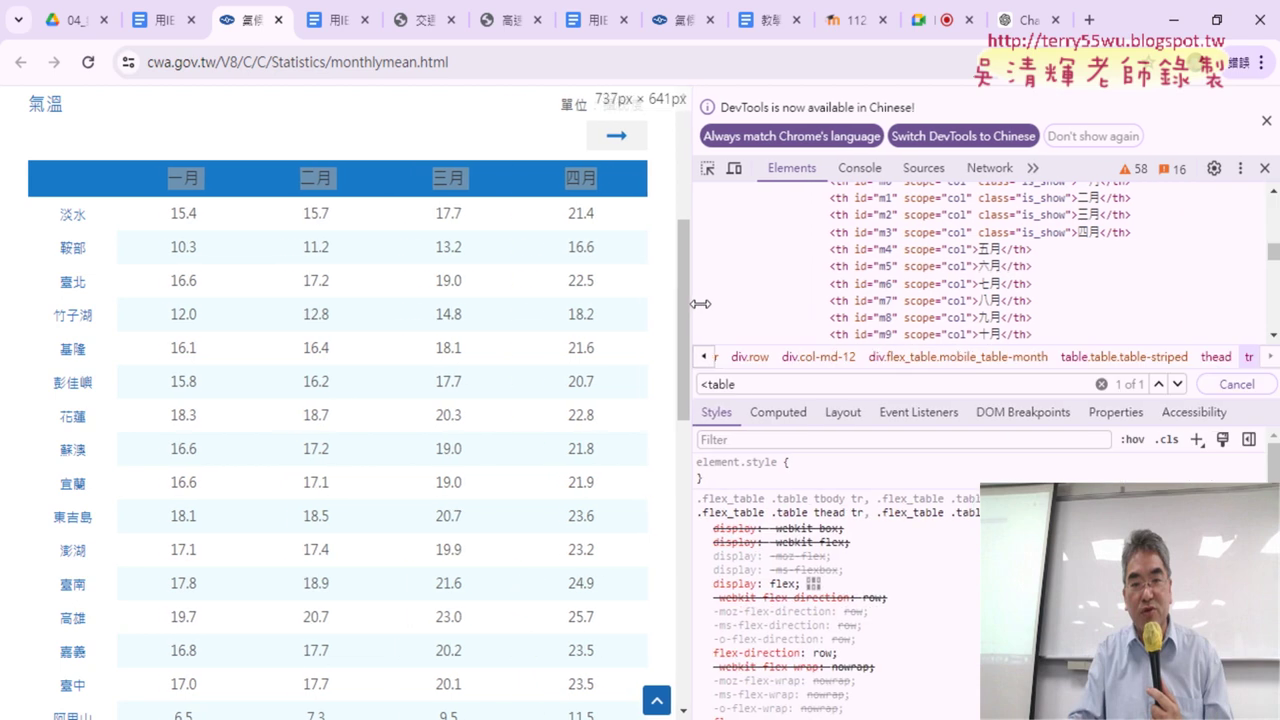
Collapse the thead header row's markup in the Elements tree
scroll(905, 283, up, 2)
scroll(905, 283, up, 3)
scroll(905, 283, down, 2)
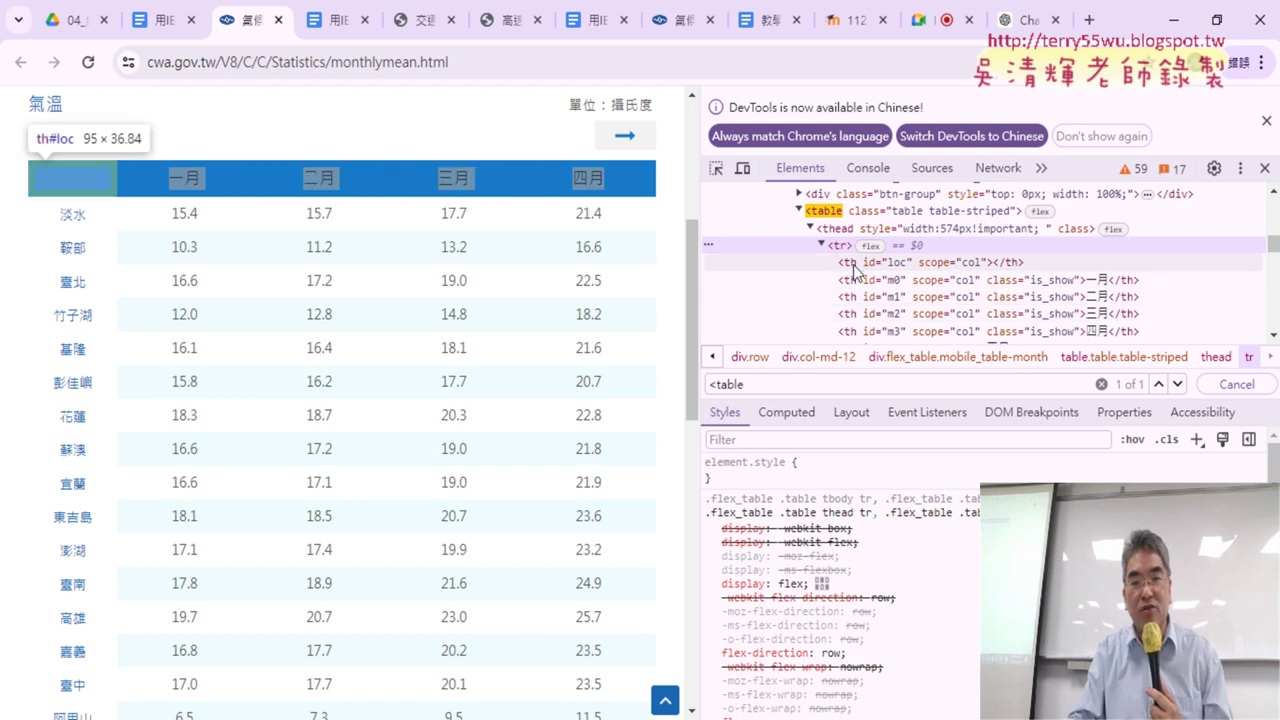
scroll(862, 295, down, 4)
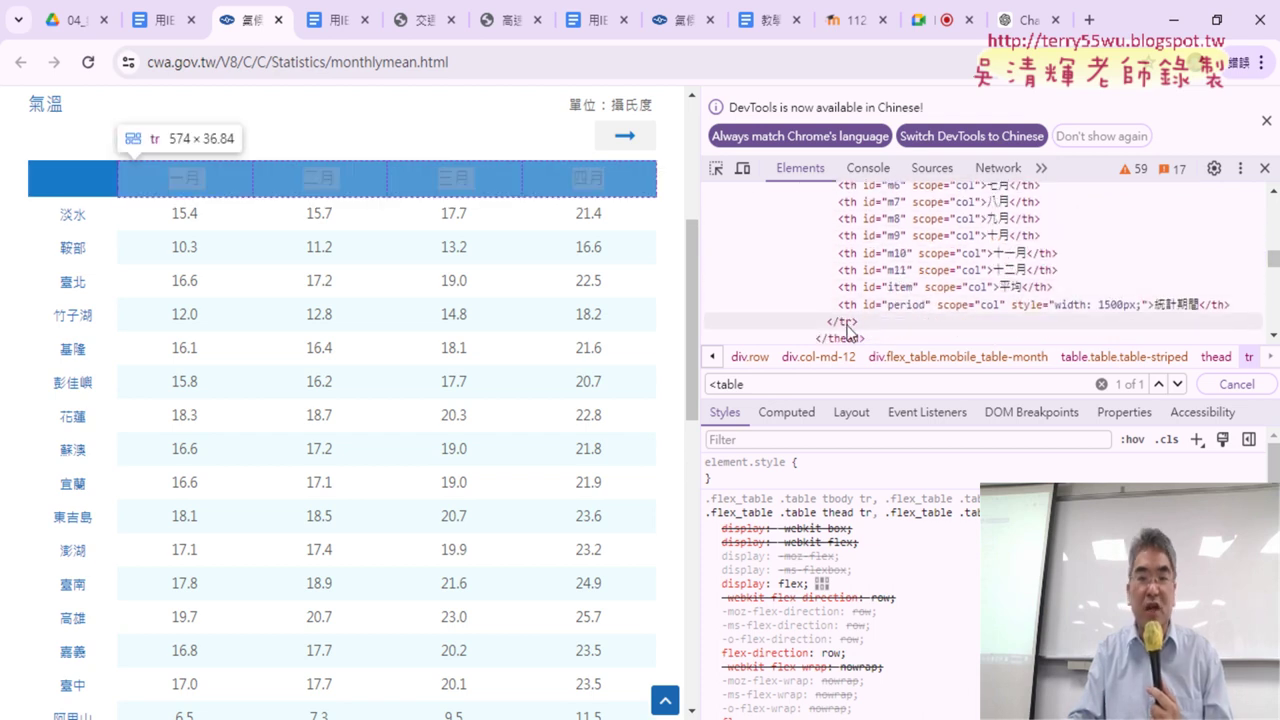
scroll(846, 324, up, 1)
scroll(846, 300, up, 1)
scroll(843, 260, up, 2)
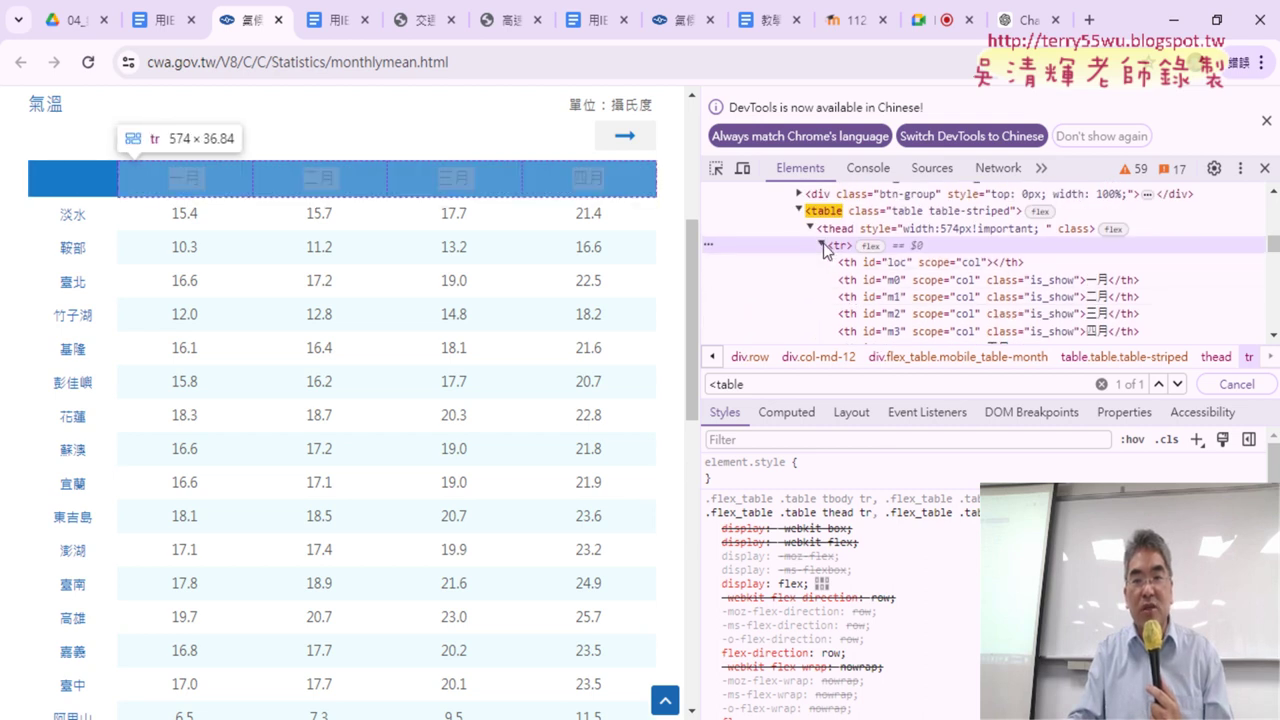
click(821, 245)
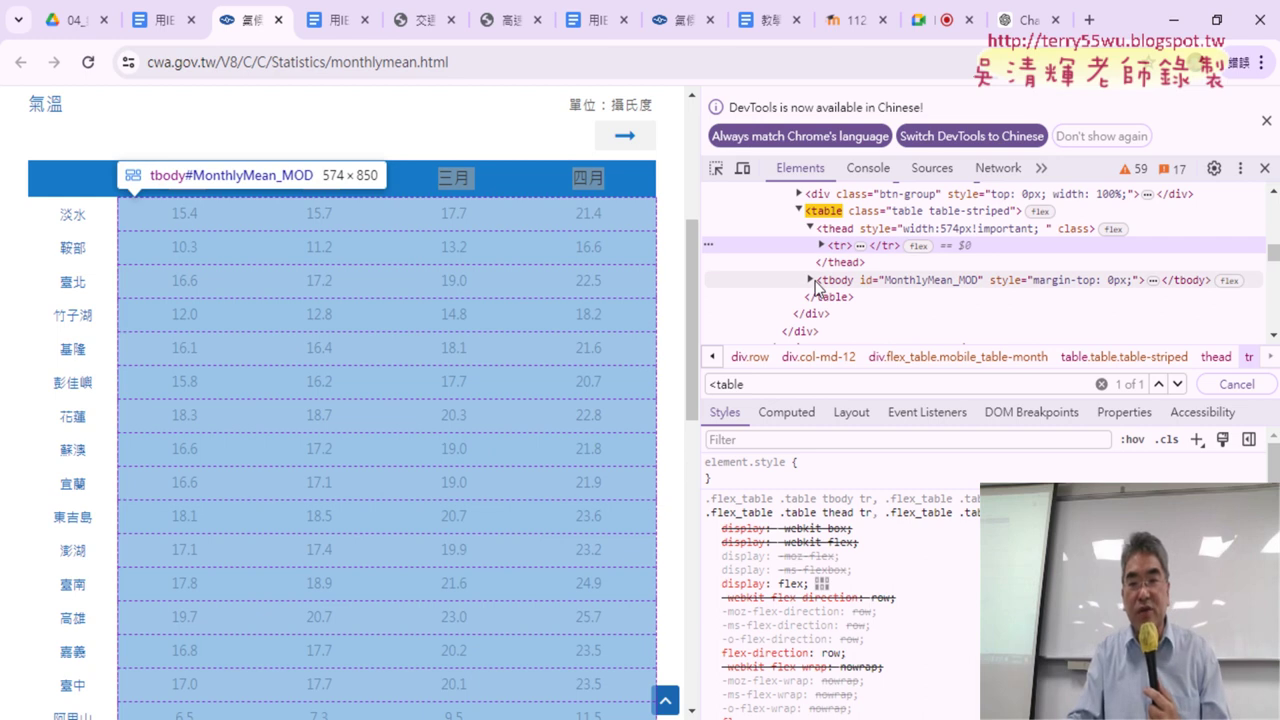
Expand <tbody> and its first 淡水 row to reveal the th and td cells
click(811, 282)
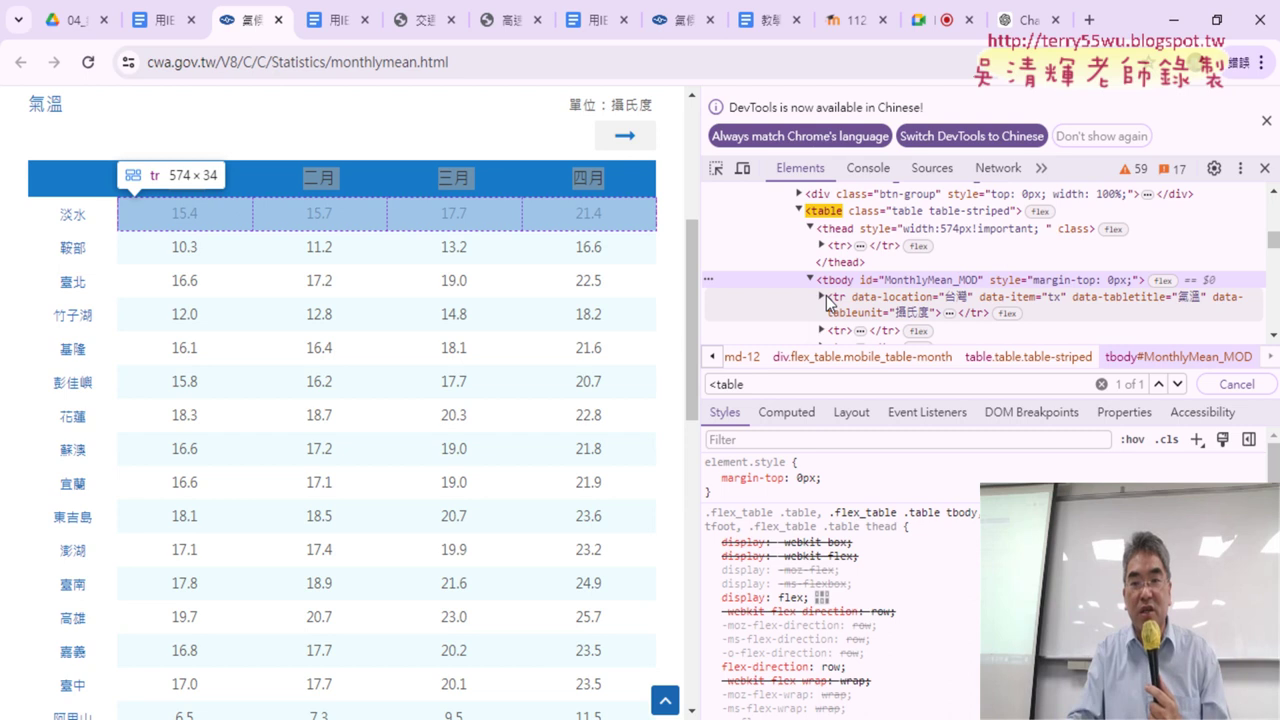
scroll(827, 303, down, 1)
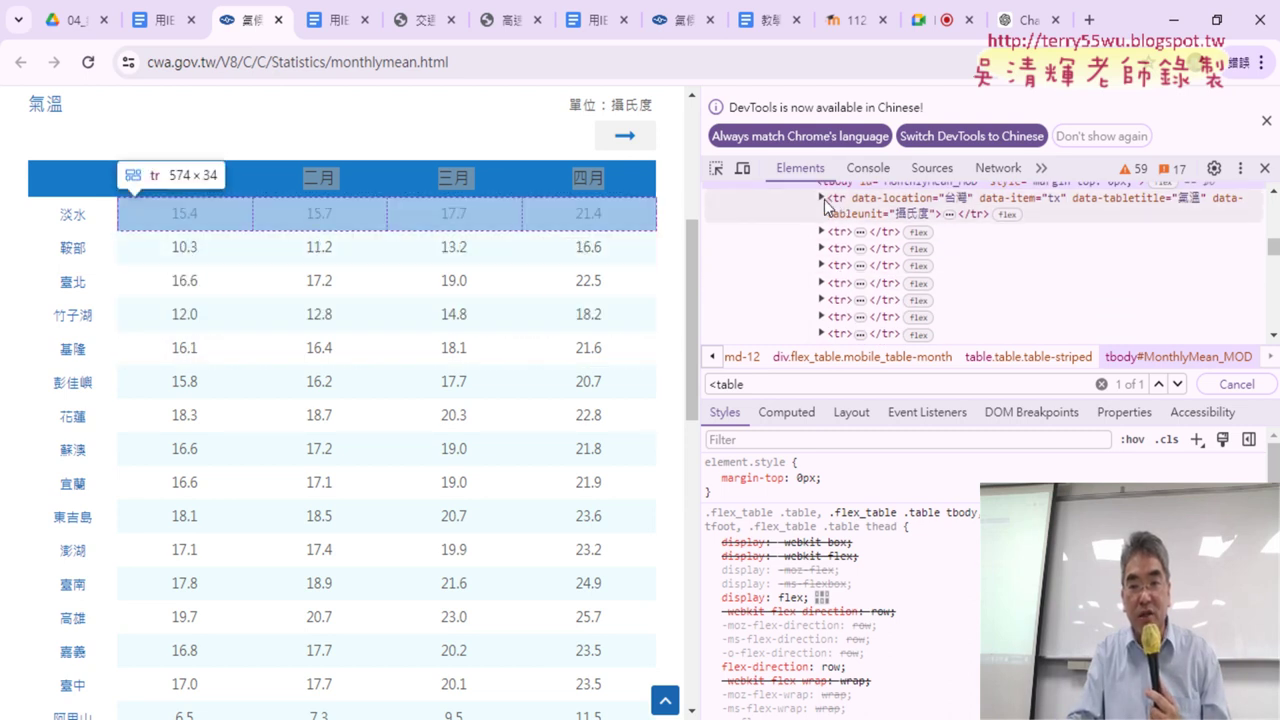
scroll(826, 204, up, 2)
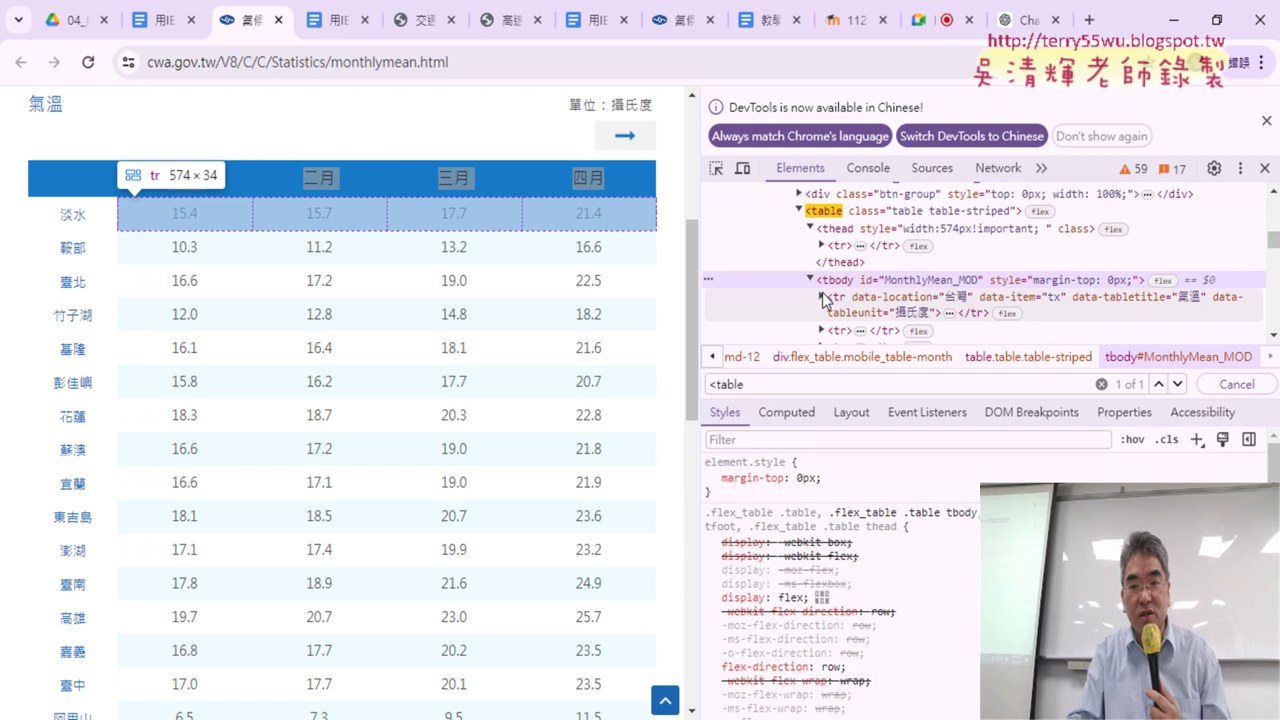
click(823, 298)
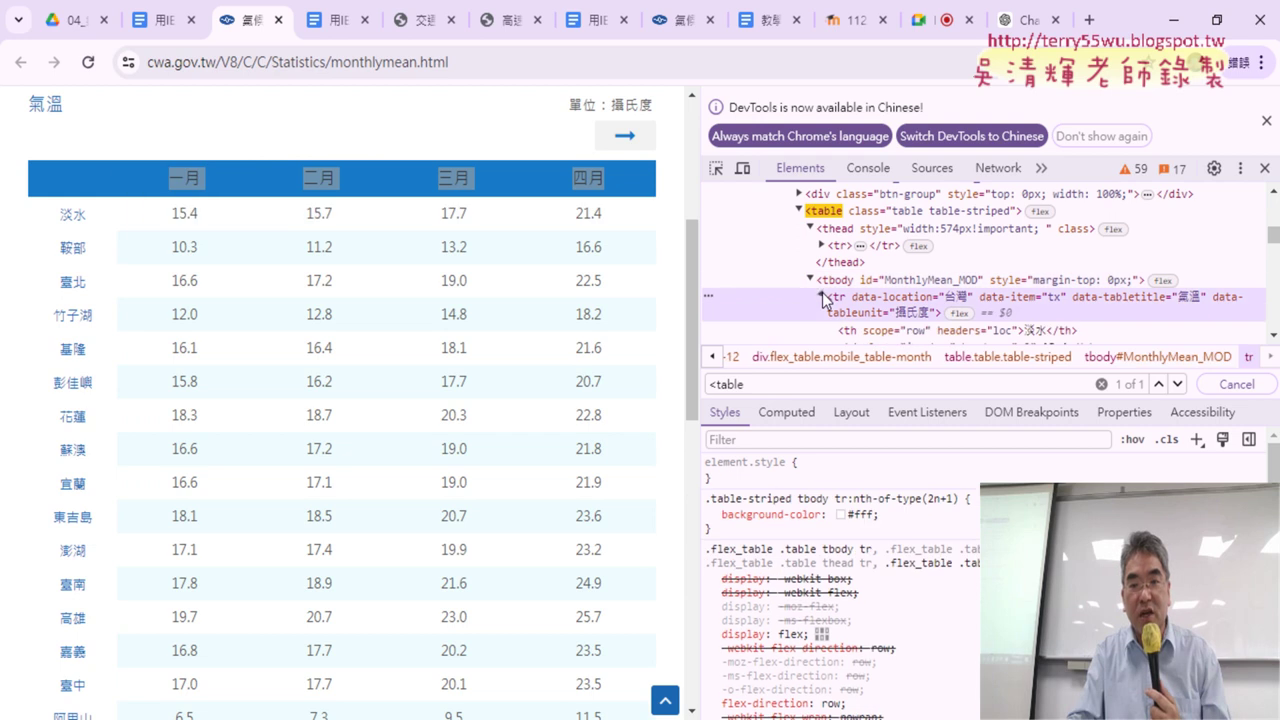
scroll(825, 215, down, 1)
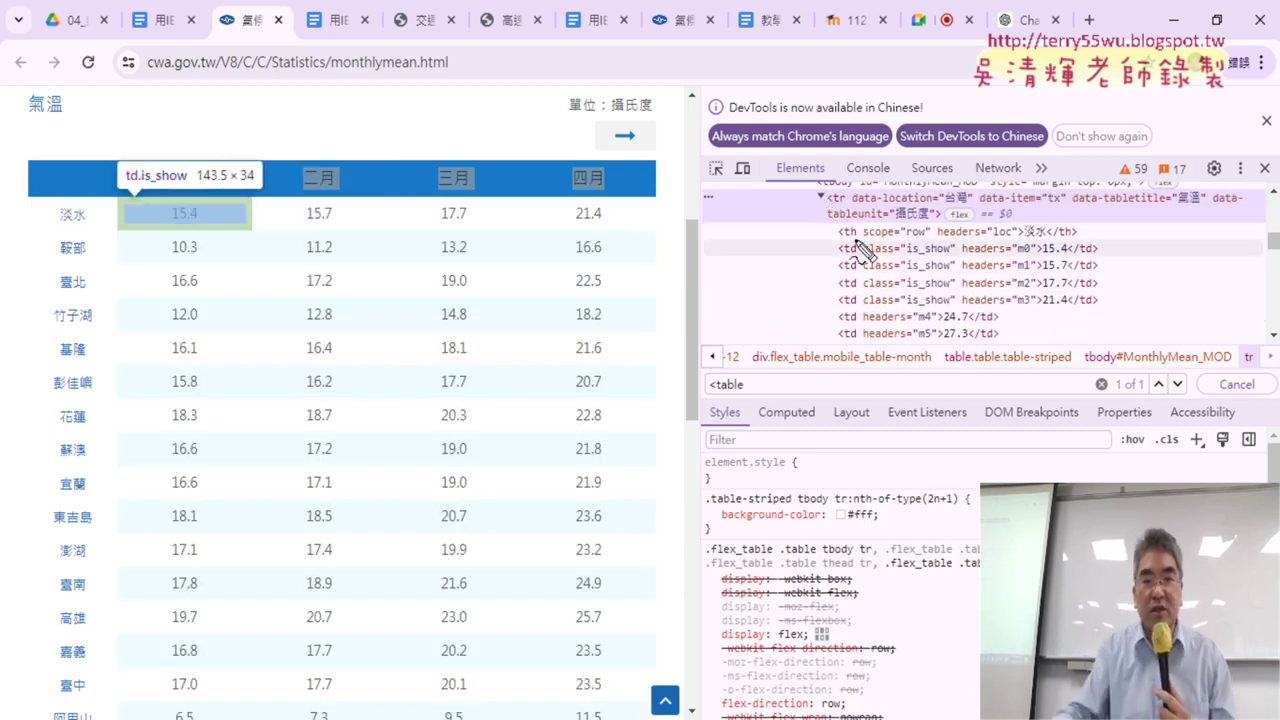
drag(818, 184, 822, 186)
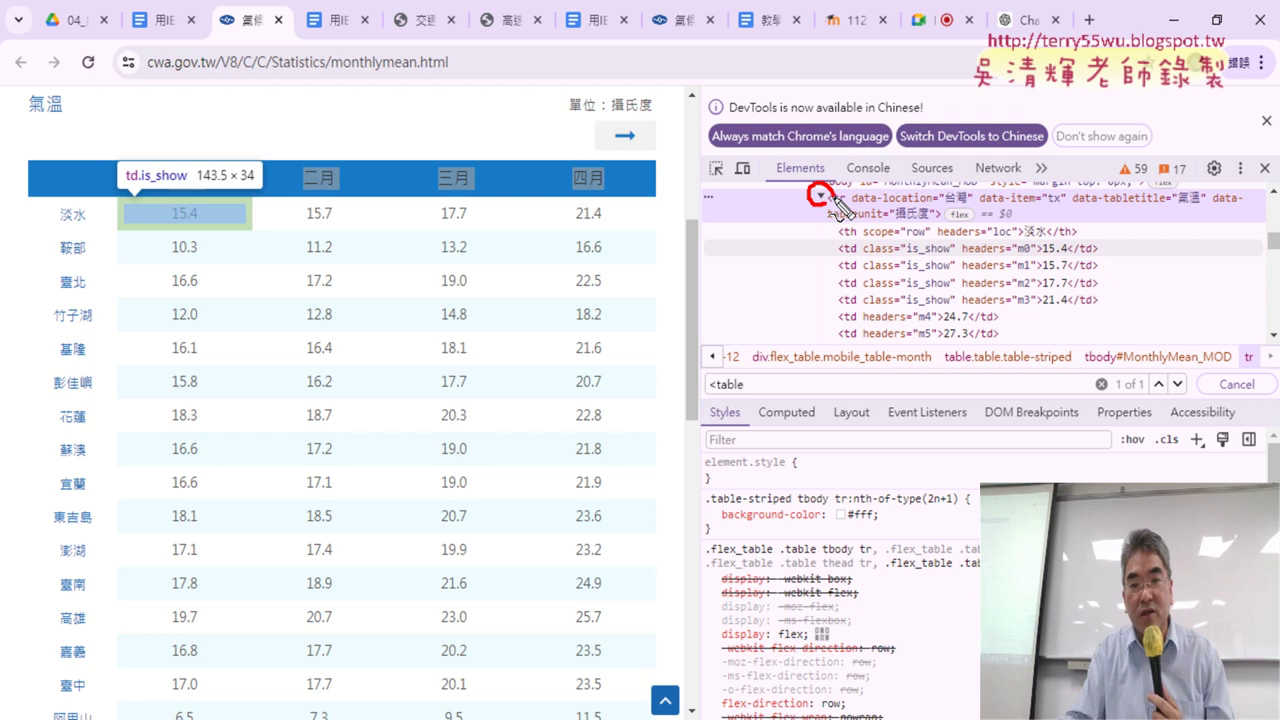
mouse_move(744, 183)
mouse_down()
mouse_move(755, 245)
mouse_move(790, 203)
mouse_up()
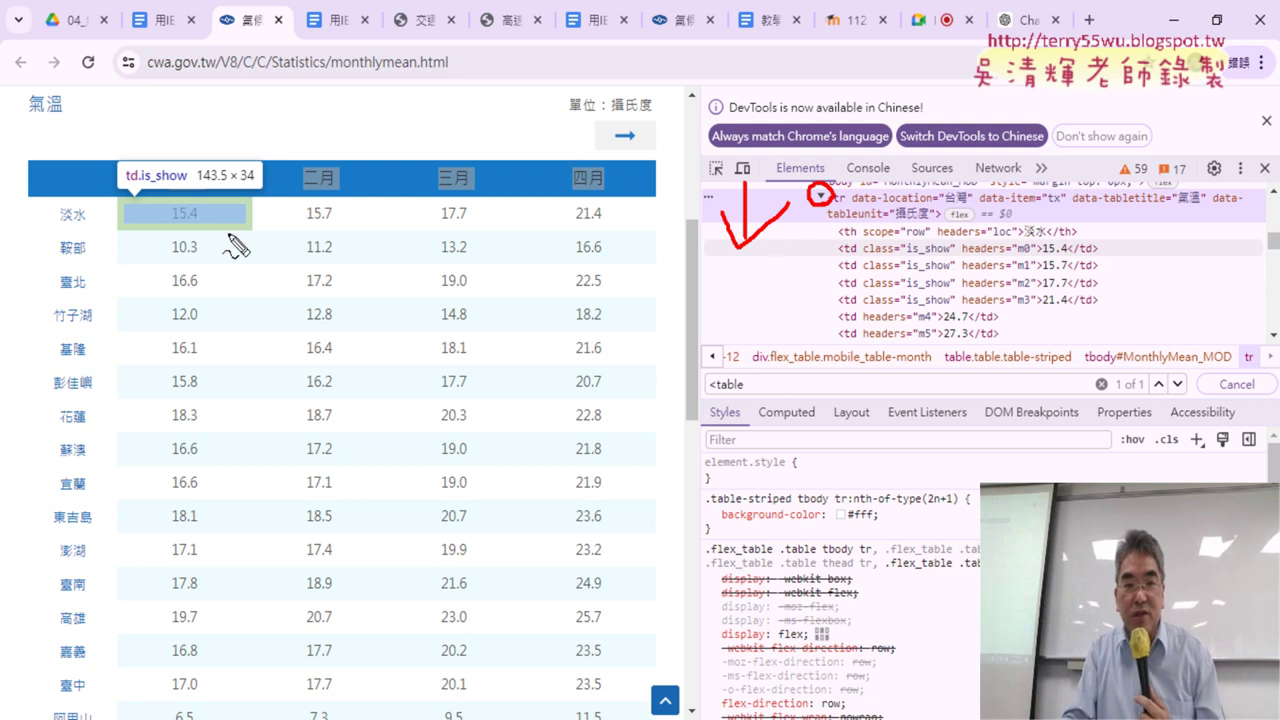
drag(836, 236, 840, 240)
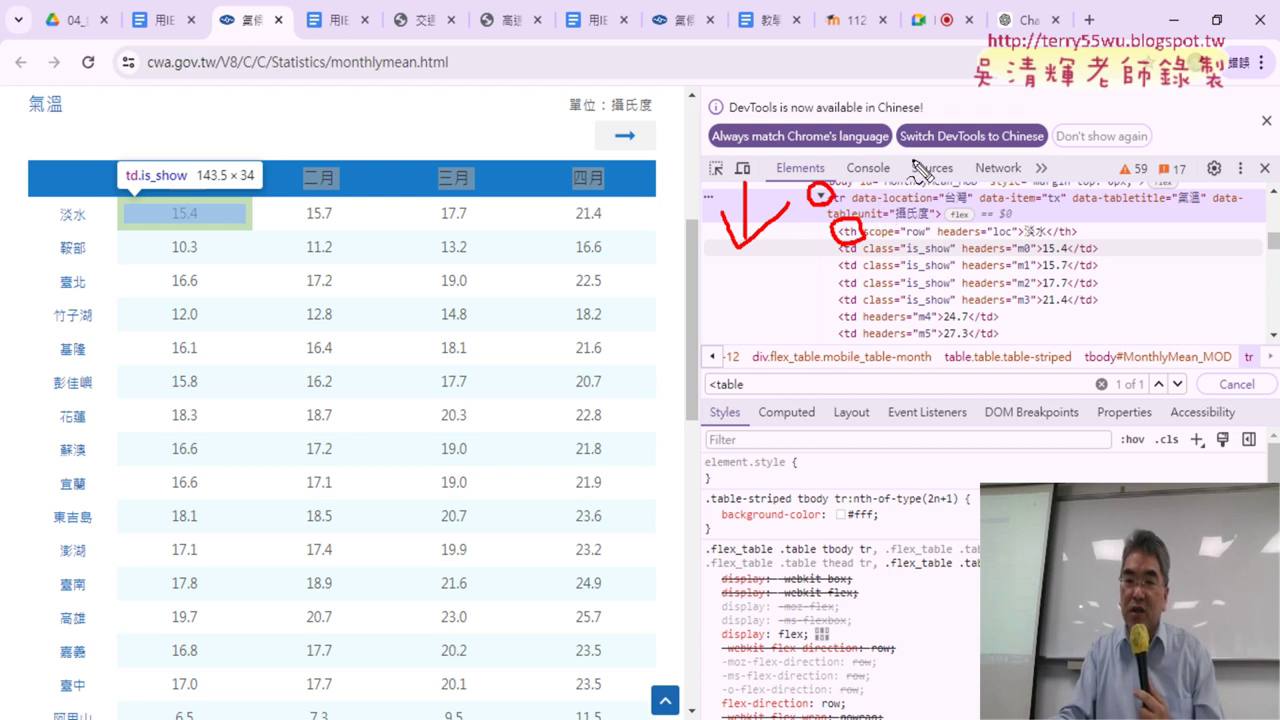
mouse_move(935, 110)
mouse_down()
mouse_move(935, 162)
mouse_move(985, 108)
mouse_move(1075, 96)
mouse_up()
mouse_move(1054, 88)
mouse_down()
mouse_move(1060, 120)
mouse_move(1105, 125)
mouse_up()
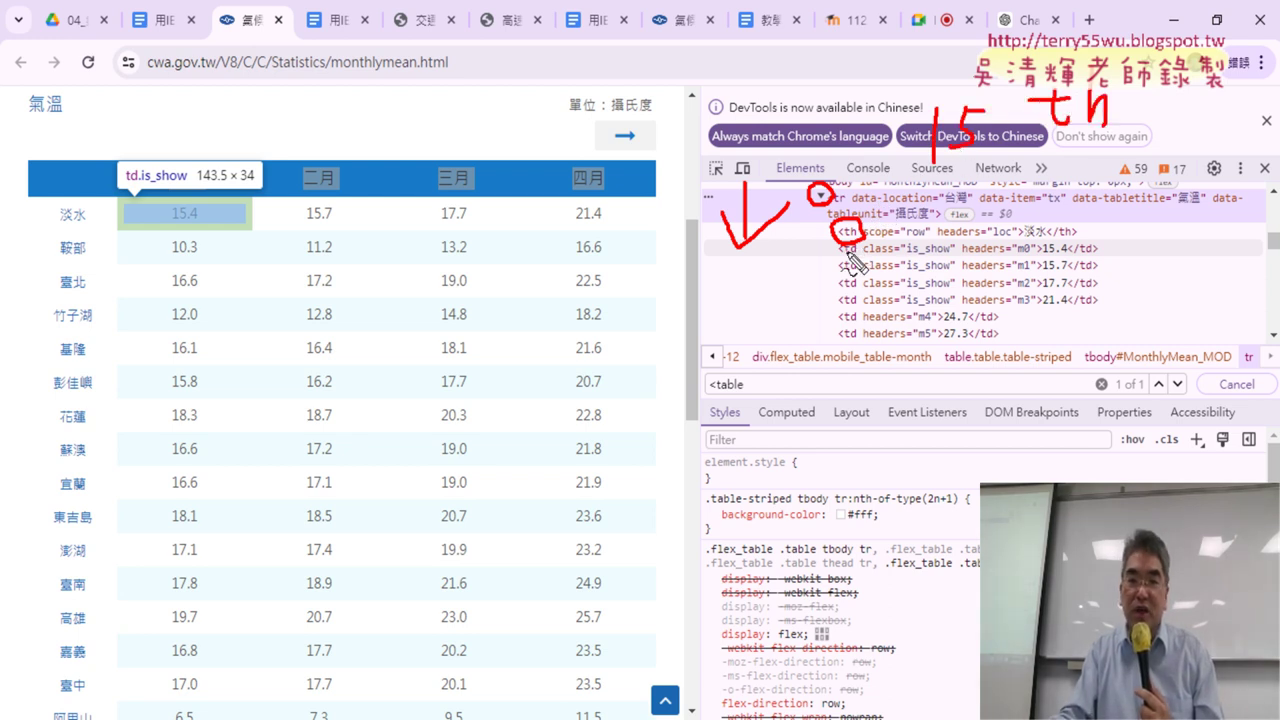
mouse_move(942, 170)
mouse_down()
mouse_move(943, 212)
mouse_move(985, 228)
mouse_move(1000, 196)
mouse_move(1005, 226)
mouse_move(1030, 224)
mouse_up()
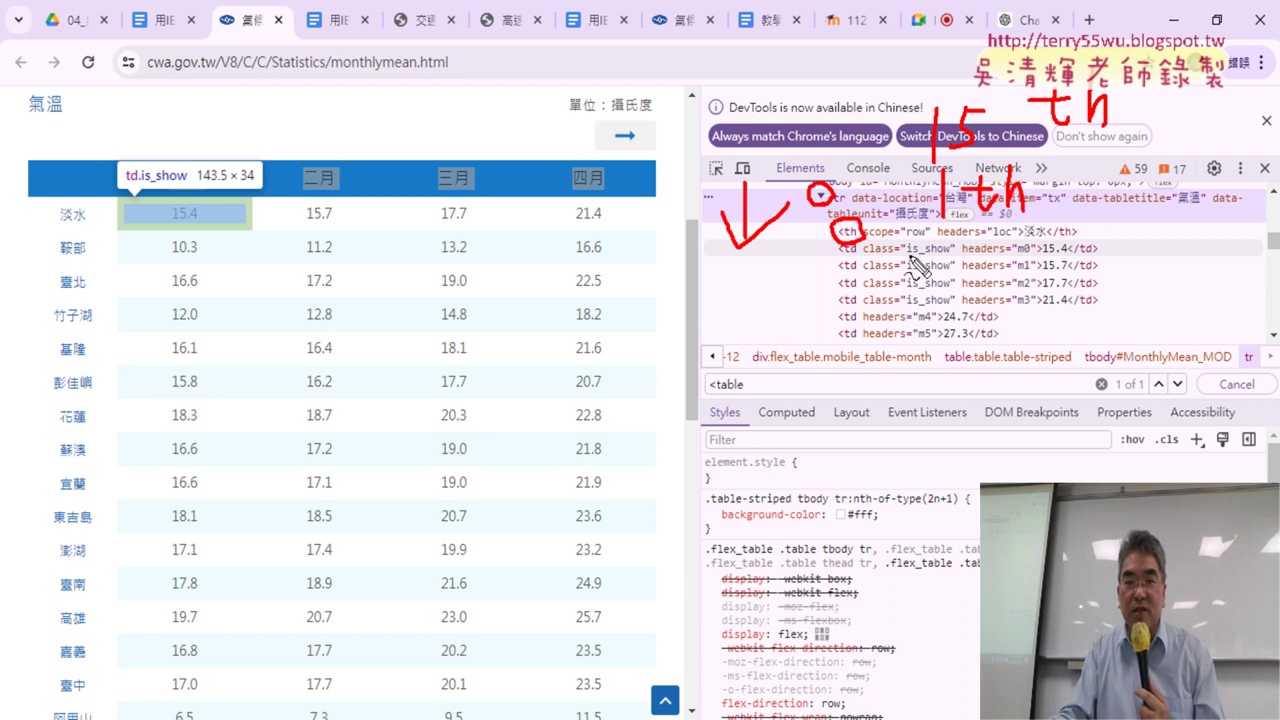
drag(926, 158, 978, 156)
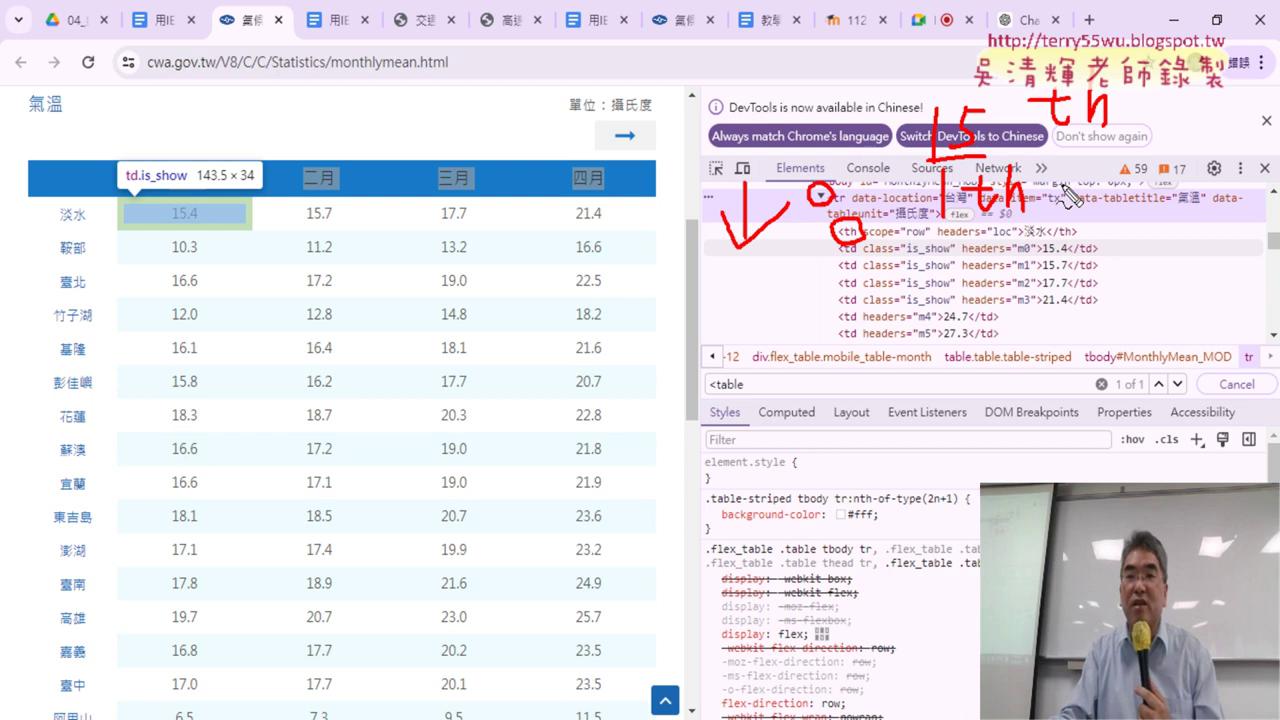
mouse_move(1042, 198)
mouse_down()
mouse_move(1098, 196)
mouse_move(1080, 212)
mouse_move(1104, 224)
mouse_move(1135, 205)
mouse_move(1160, 214)
mouse_move(1186, 190)
mouse_up()
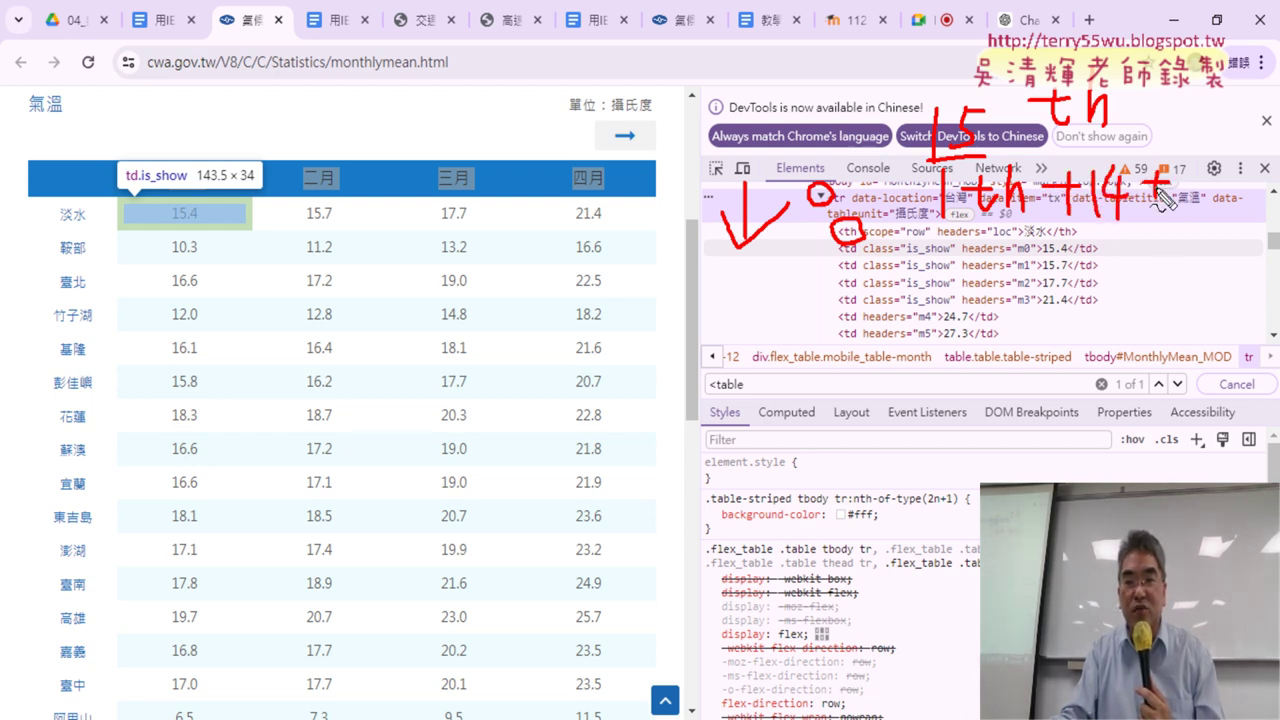
mouse_move(1192, 146)
mouse_down()
mouse_move(1195, 212)
mouse_move(1170, 208)
mouse_move(1202, 212)
mouse_up()
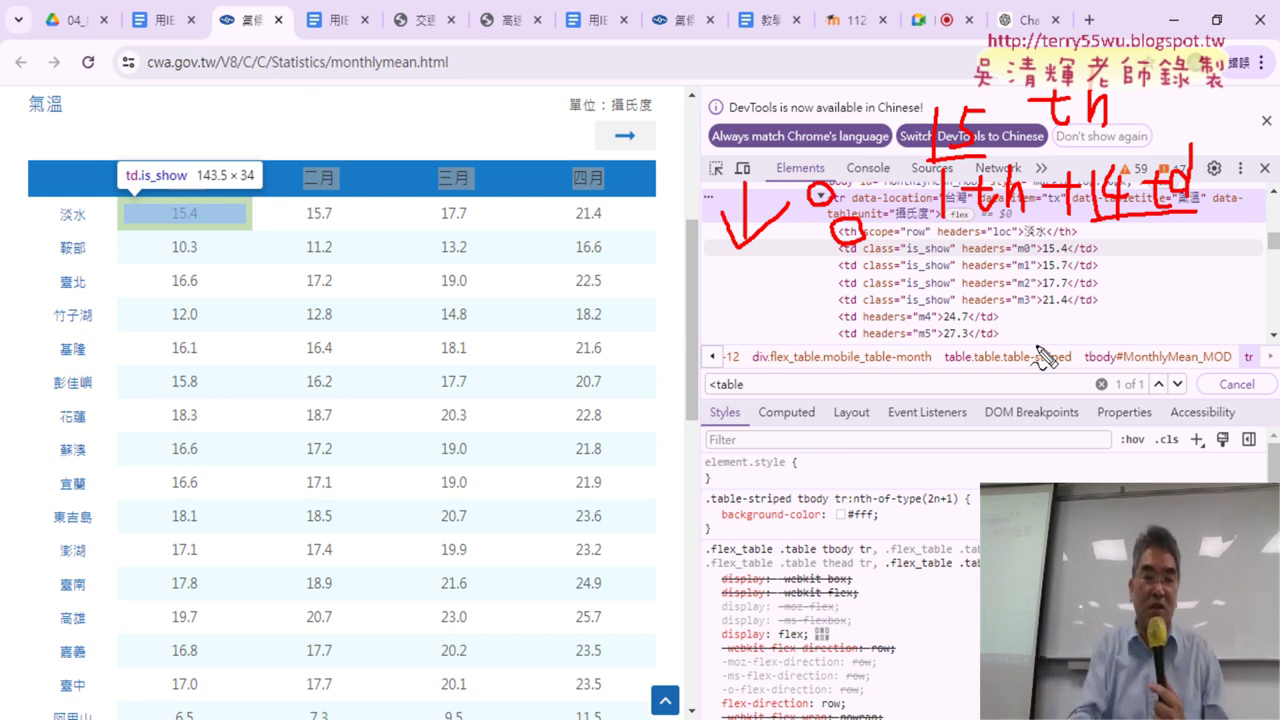
key(Escape)
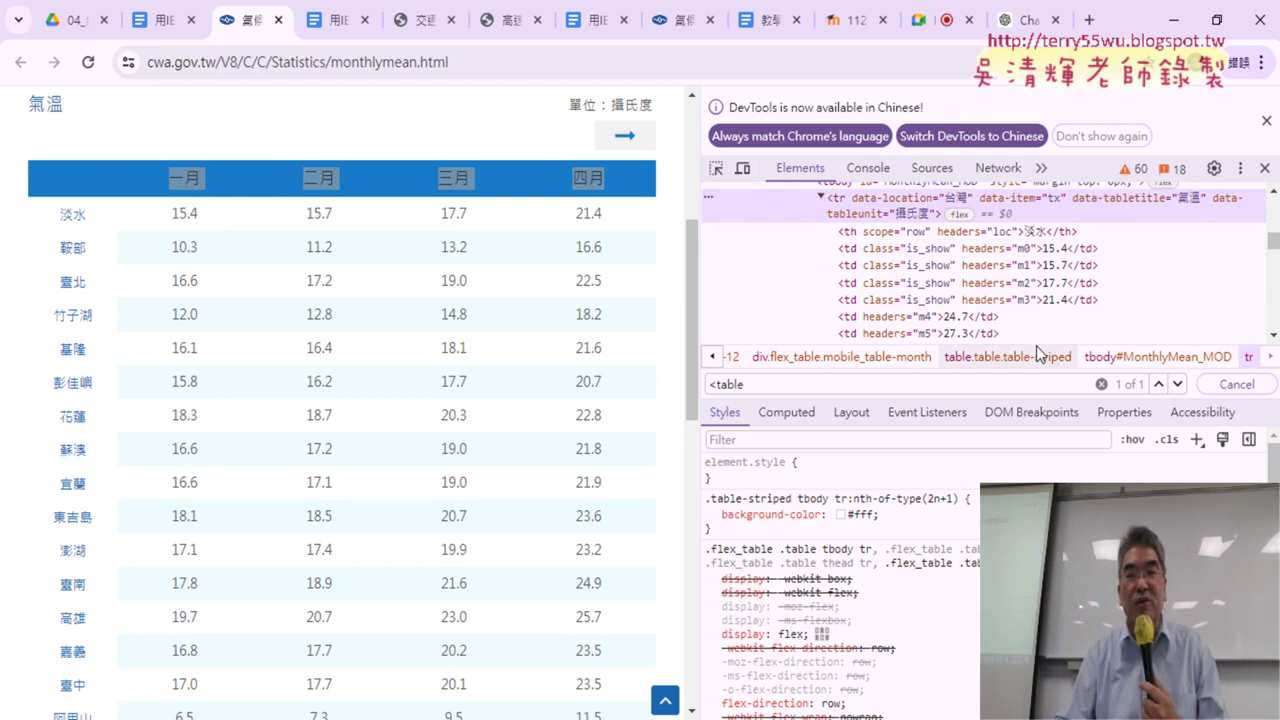
scroll(1050, 285, down, 1)
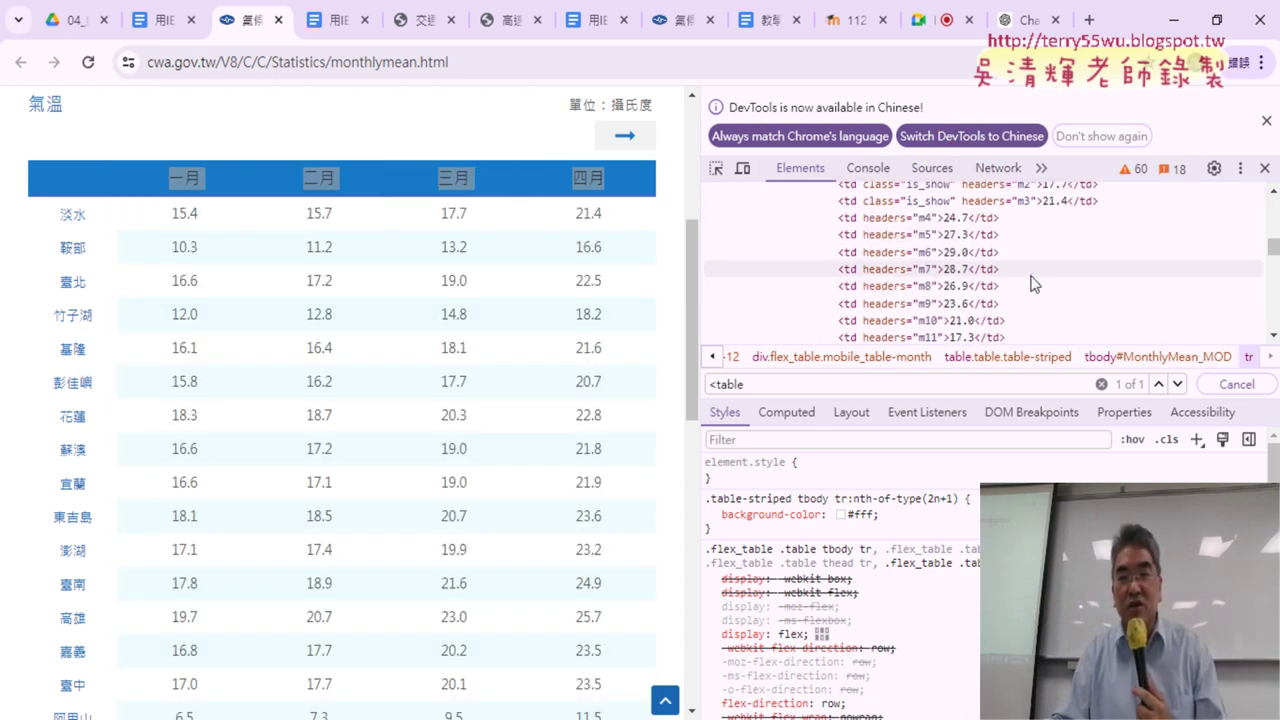
scroll(1035, 284, down, 2)
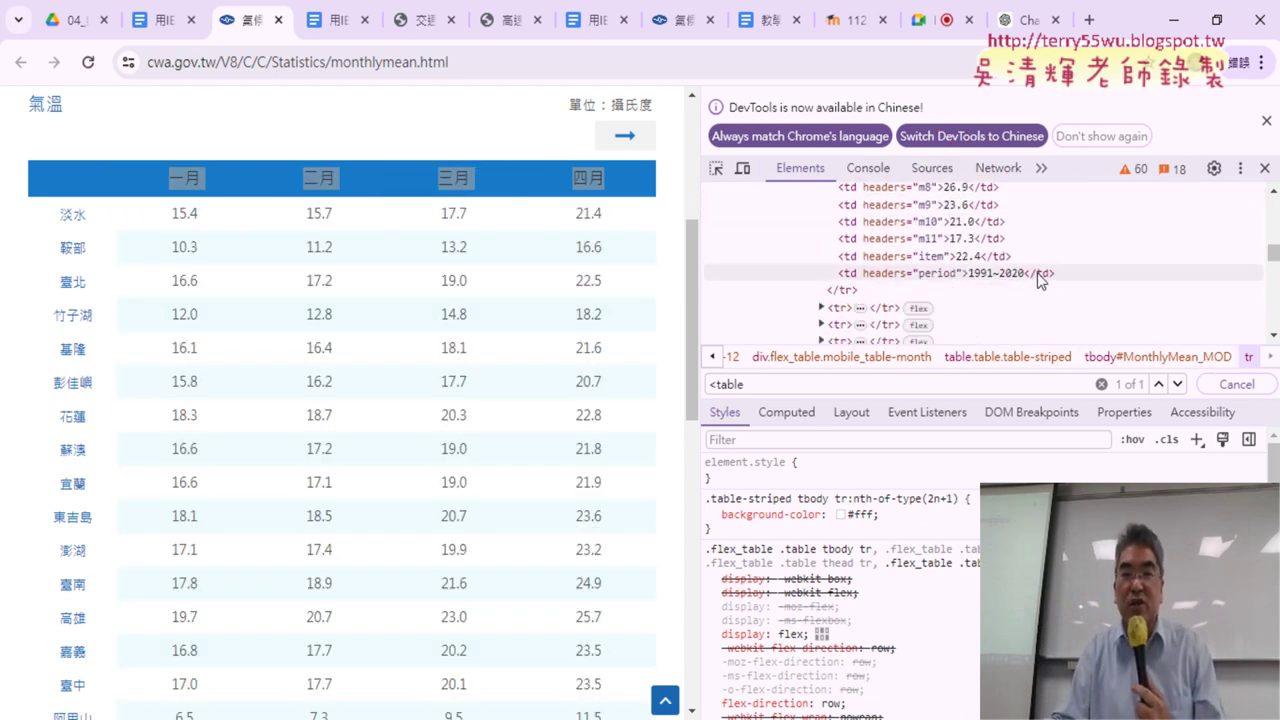
scroll(1037, 272, up, 5)
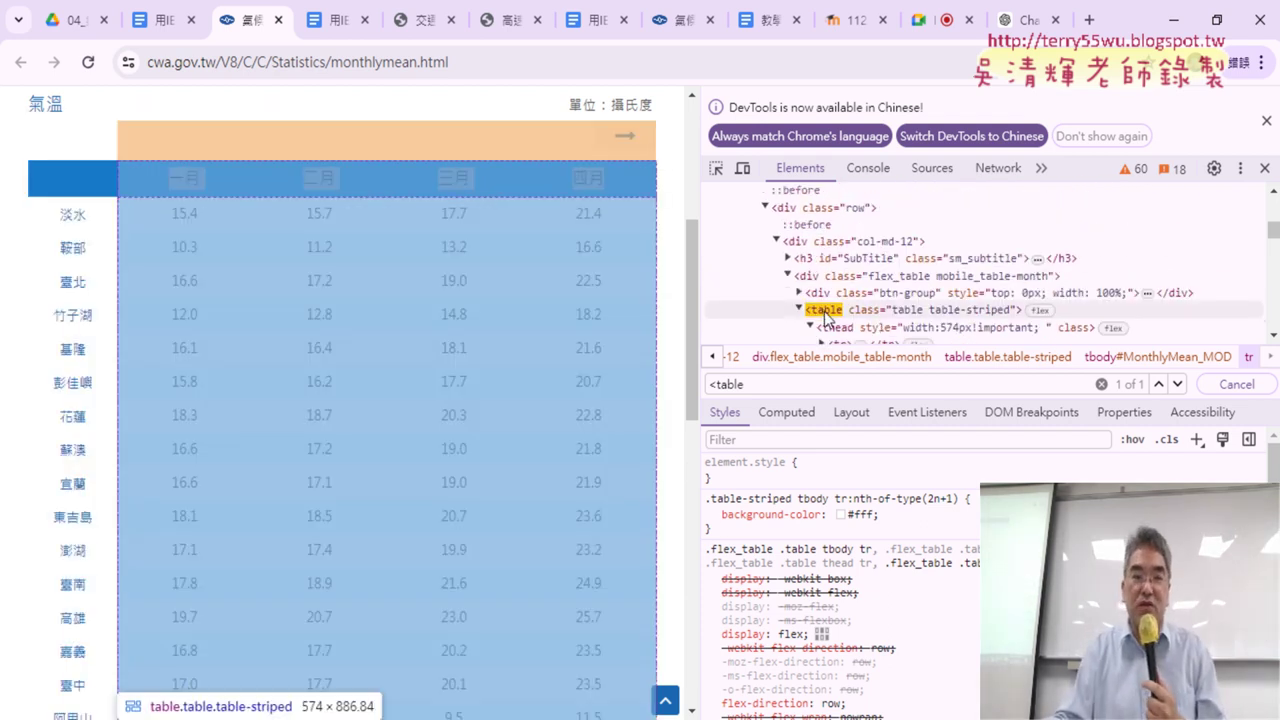
scroll(845, 280, down, 2)
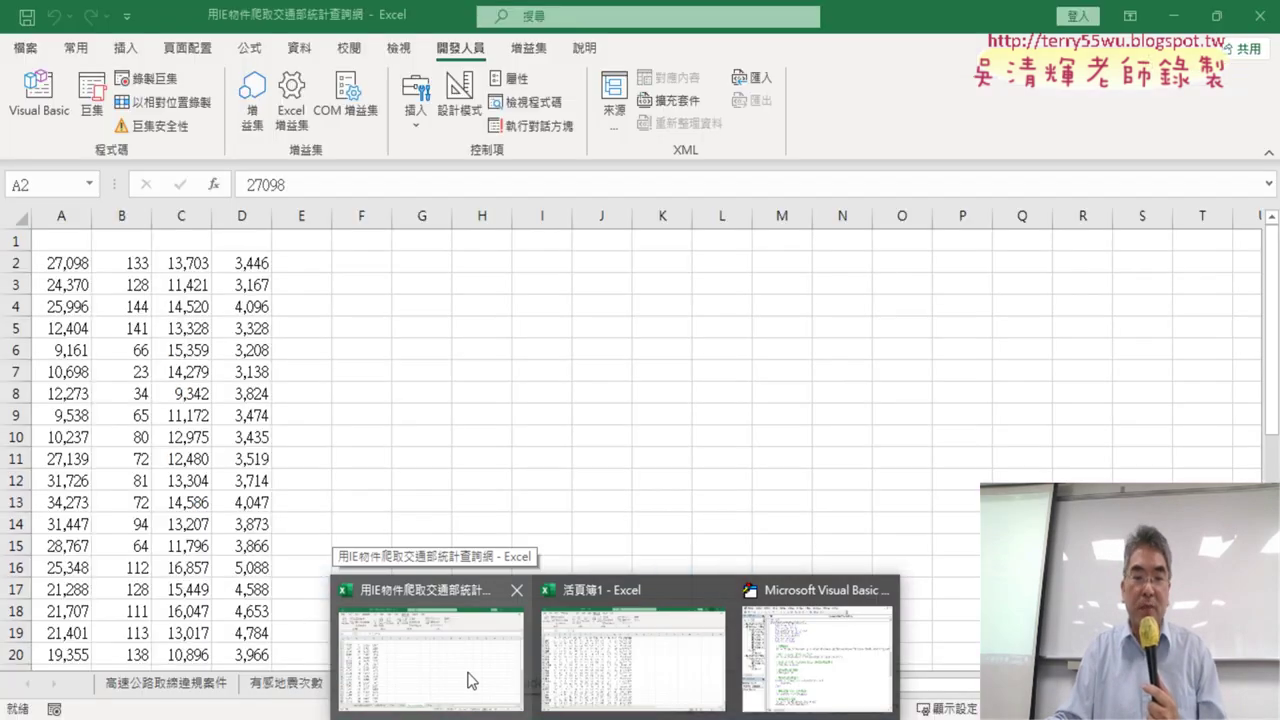
Save and close the open Excel workbook
click(471, 681)
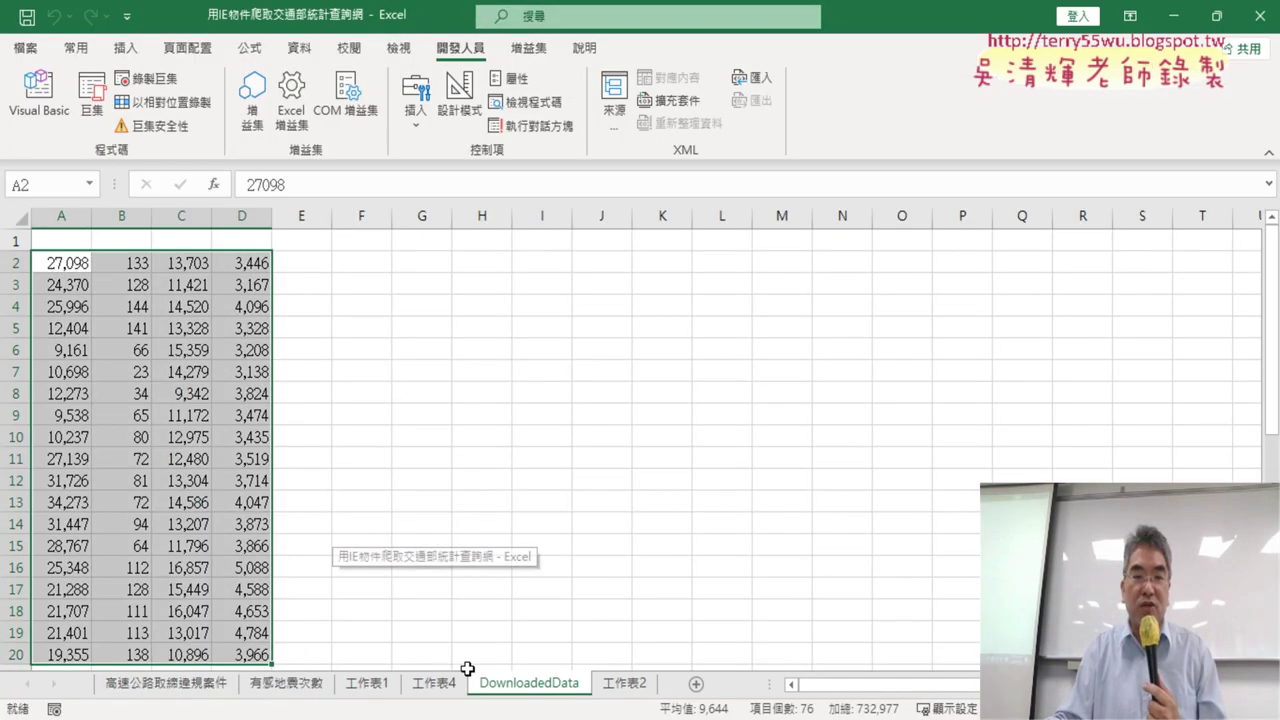
click(1258, 16)
click(538, 413)
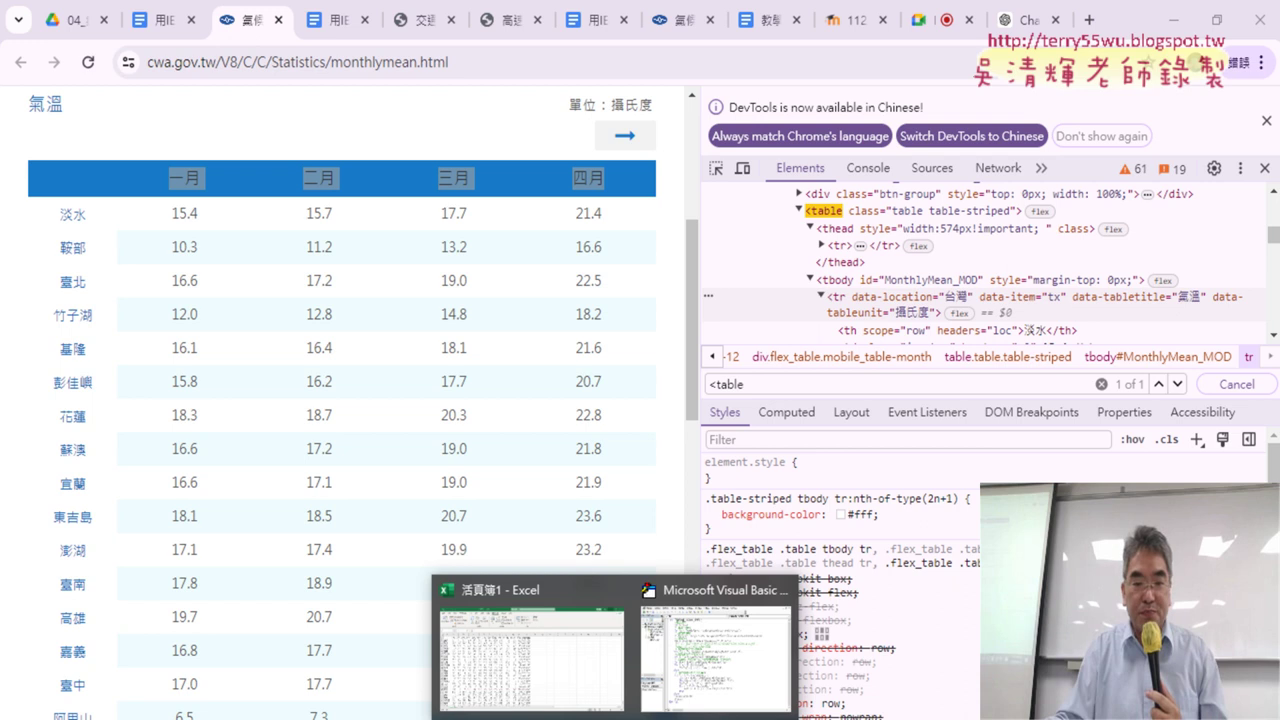
Delete all old Module1 code in 活頁簿1's VBA editor, then return to the Google Docs tutorial
click(530, 655)
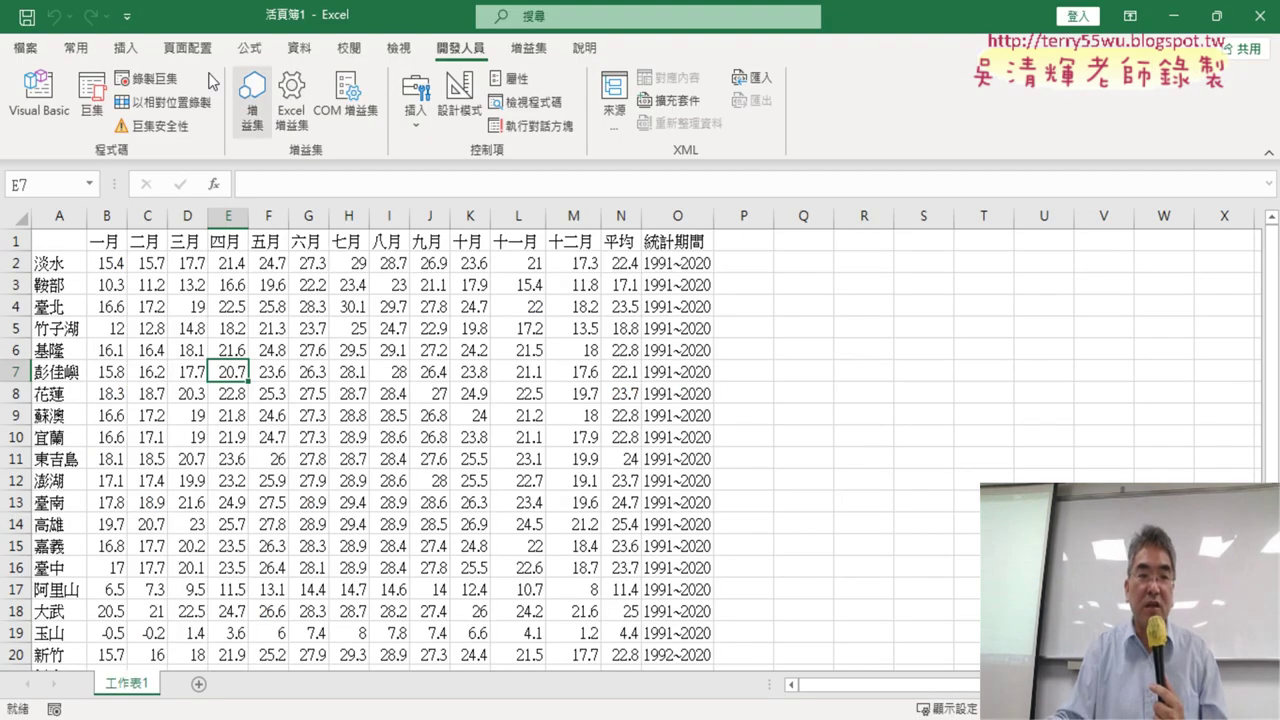
click(38, 95)
key(ctrl+a)
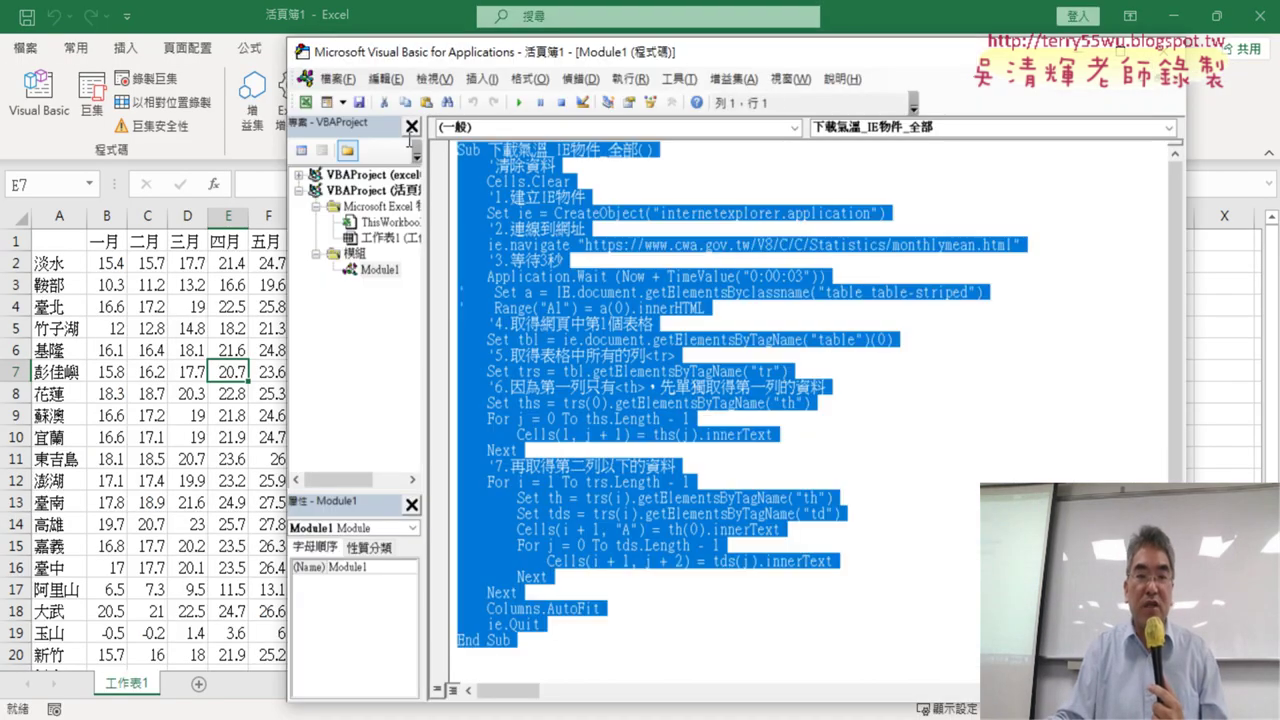
key(Delete)
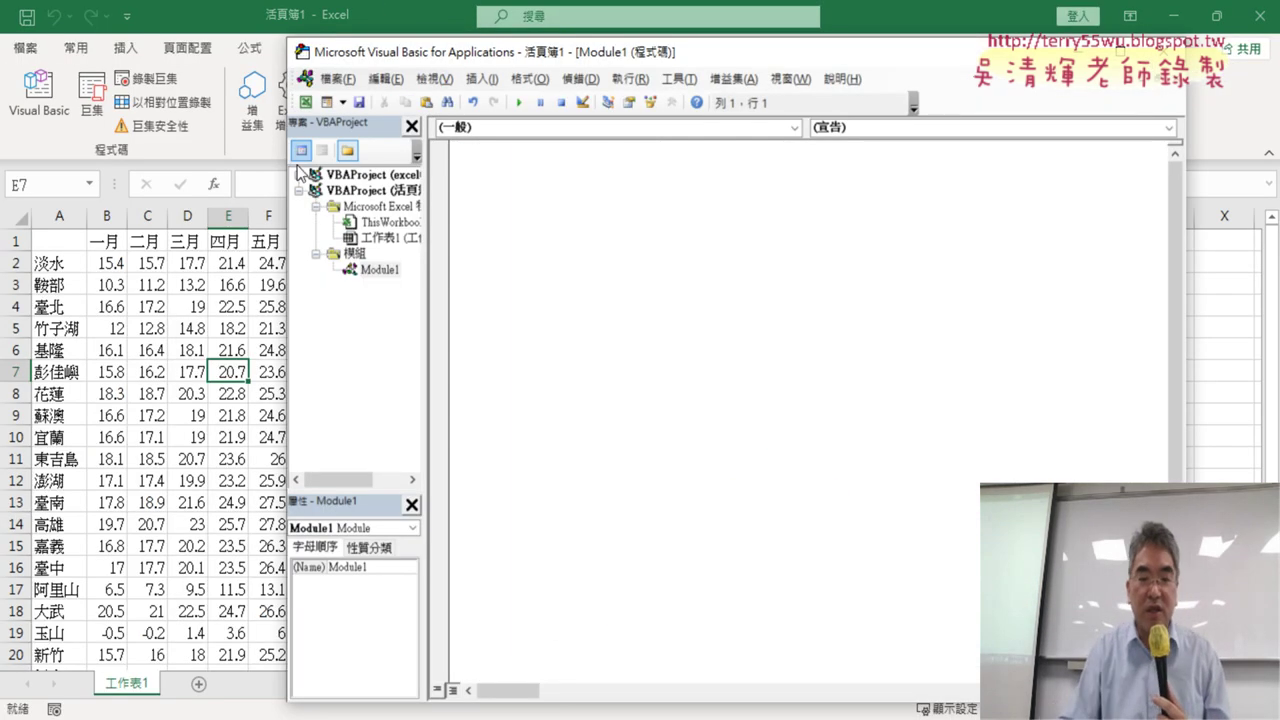
click(472, 662)
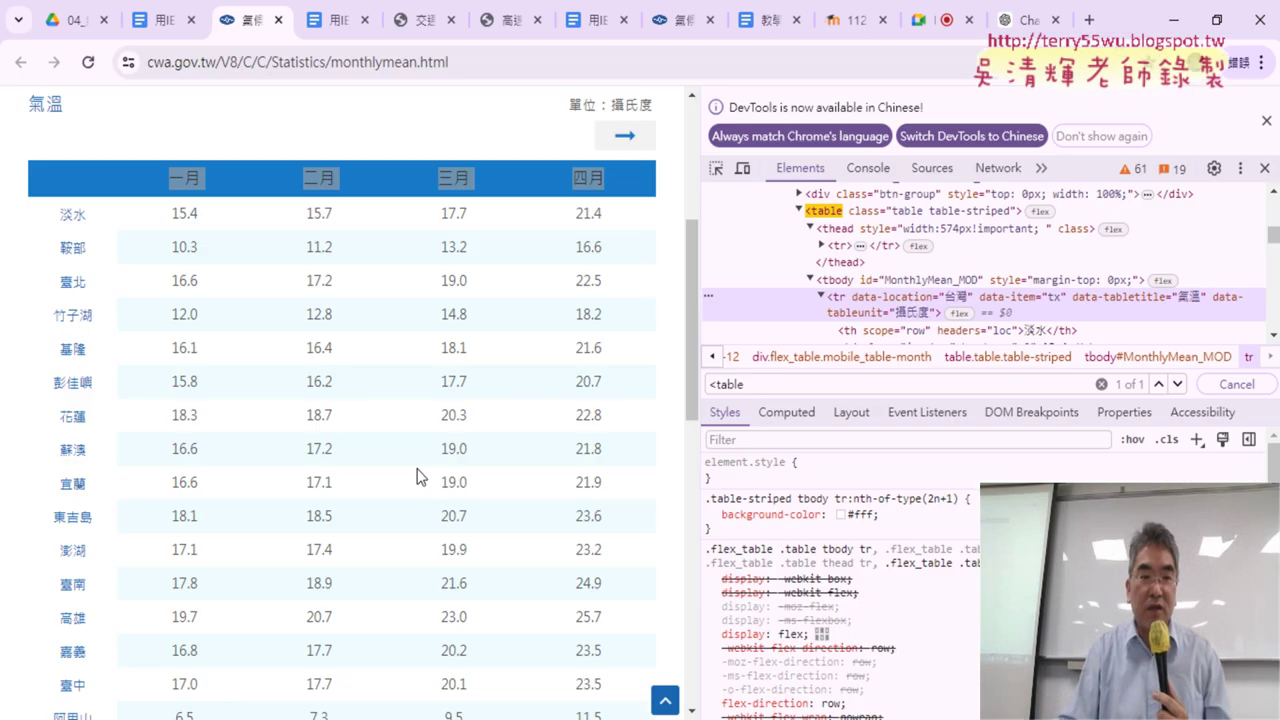
click(163, 21)
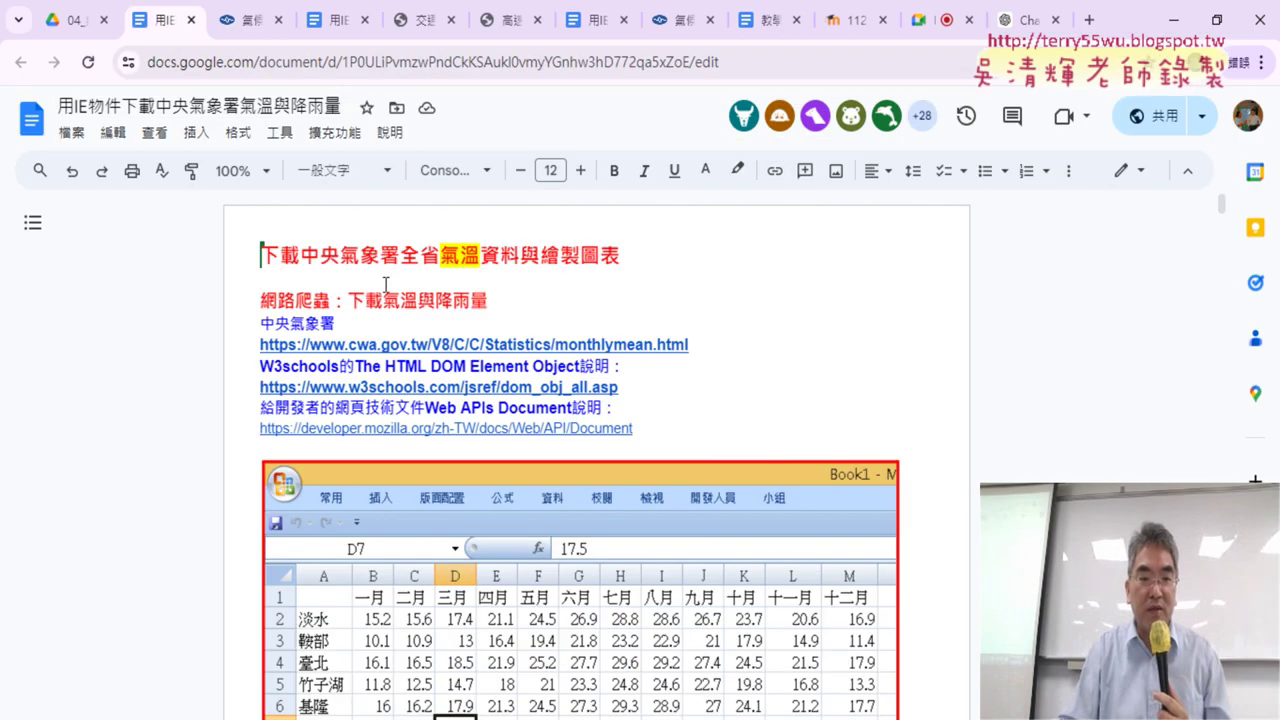
Copy the Sub 下載氣溫_IE物件_列 code from page 2 of the doc, then return to the VBA editor
scroll(385, 285, down, 4)
scroll(443, 293, down, 8)
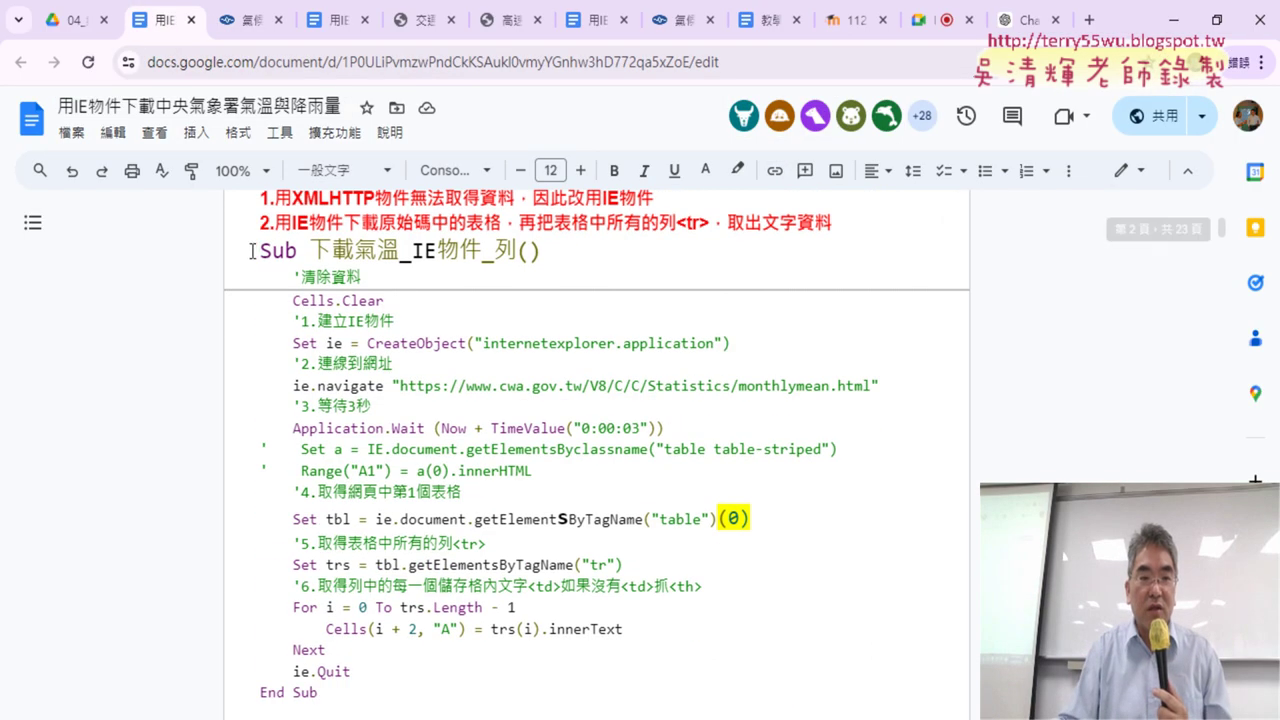
mouse_move(259, 250)
mouse_down()
mouse_move(518, 258)
mouse_move(534, 699)
mouse_up()
key(ctrl+c)
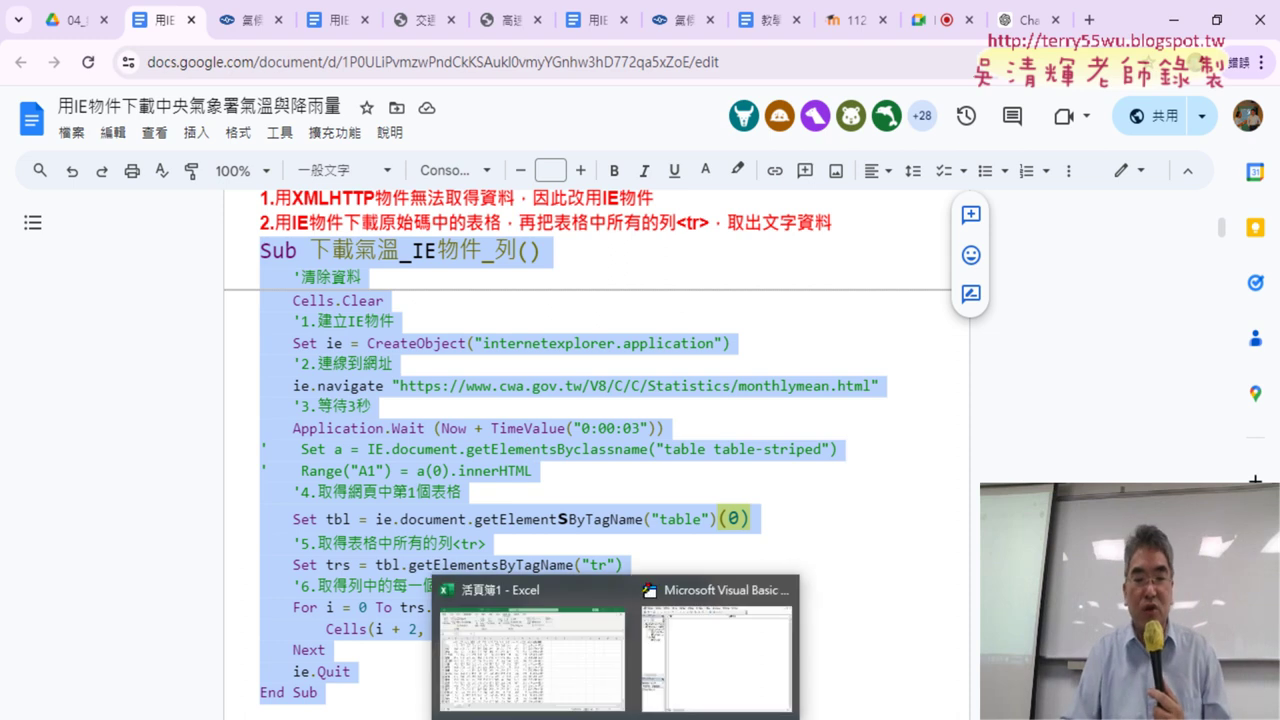
click(712, 688)
Paste the macro into Module1, highlight Cells.Clear and CreateObject, and clear the ie.navigate URL
click(1175, 20)
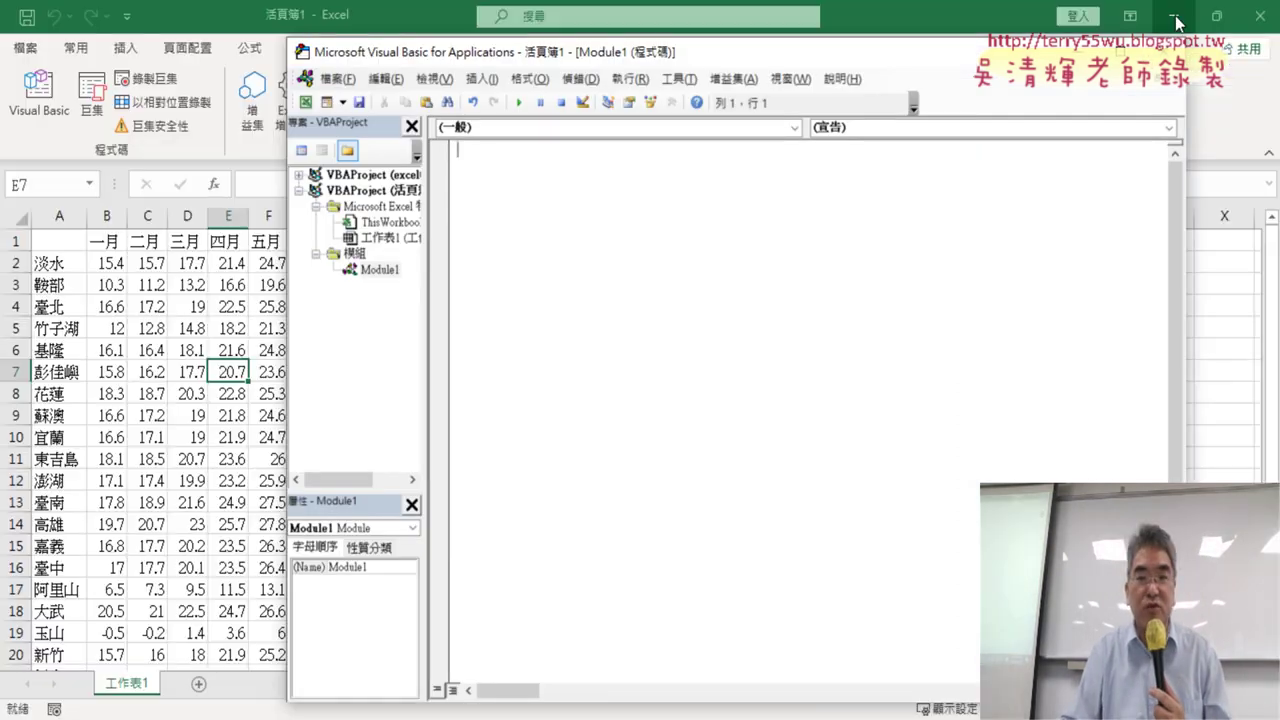
key(ctrl+v)
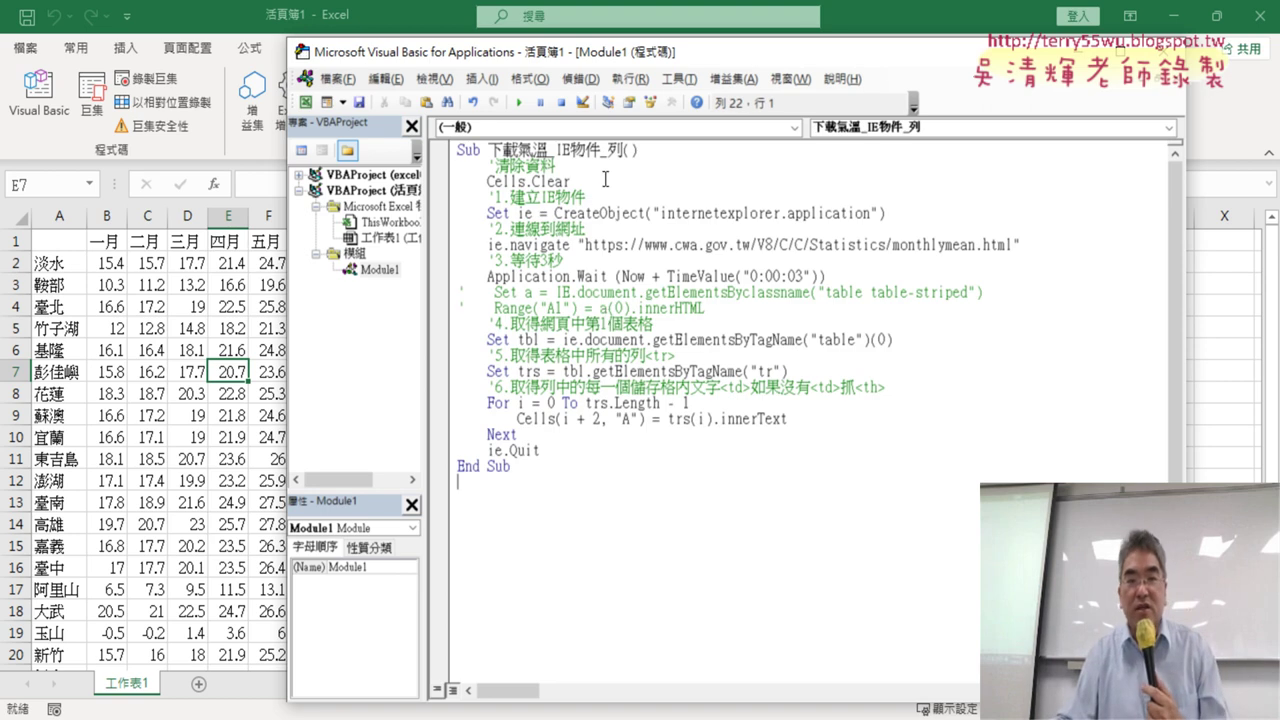
drag(605, 179, 460, 166)
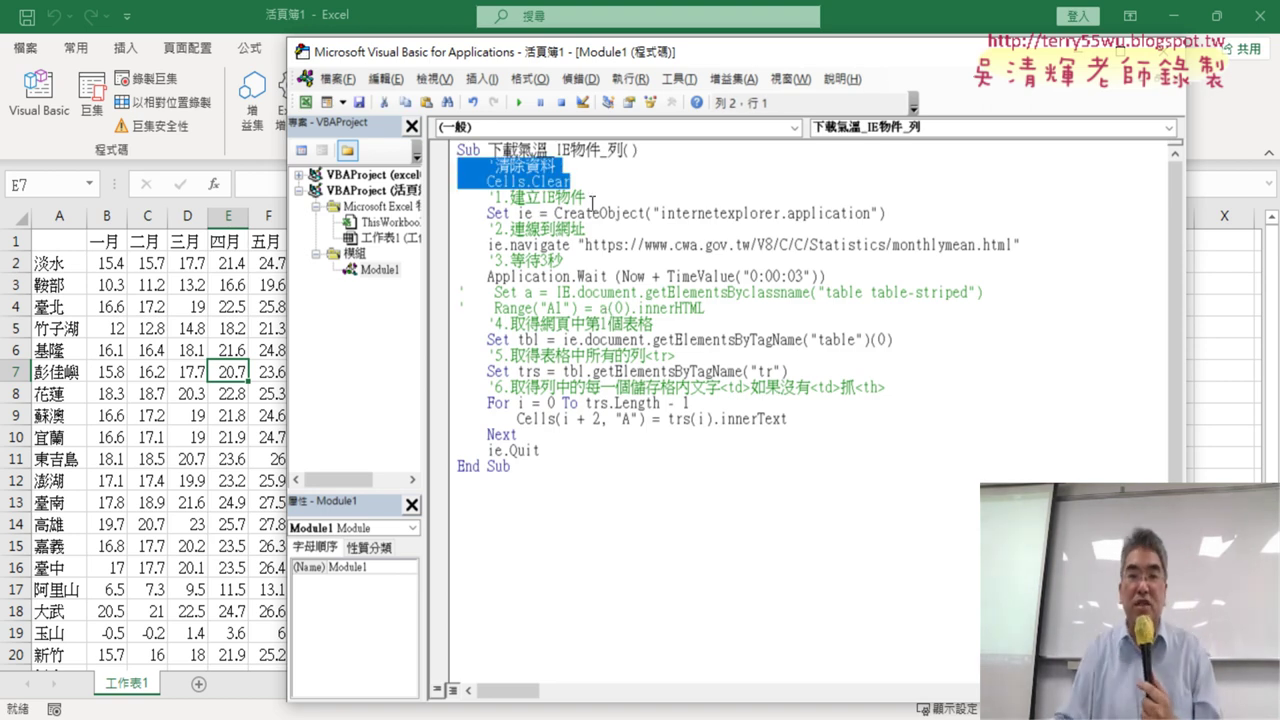
drag(925, 212, 743, 212)
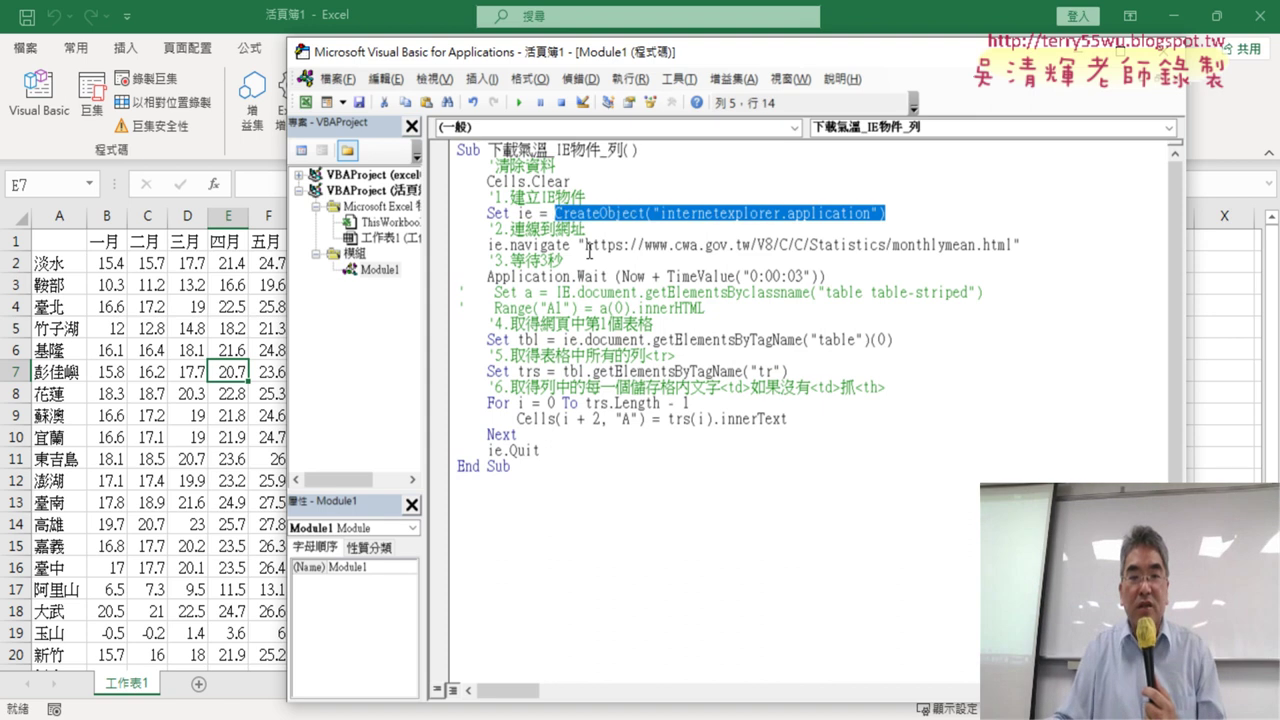
drag(586, 246, 1008, 246)
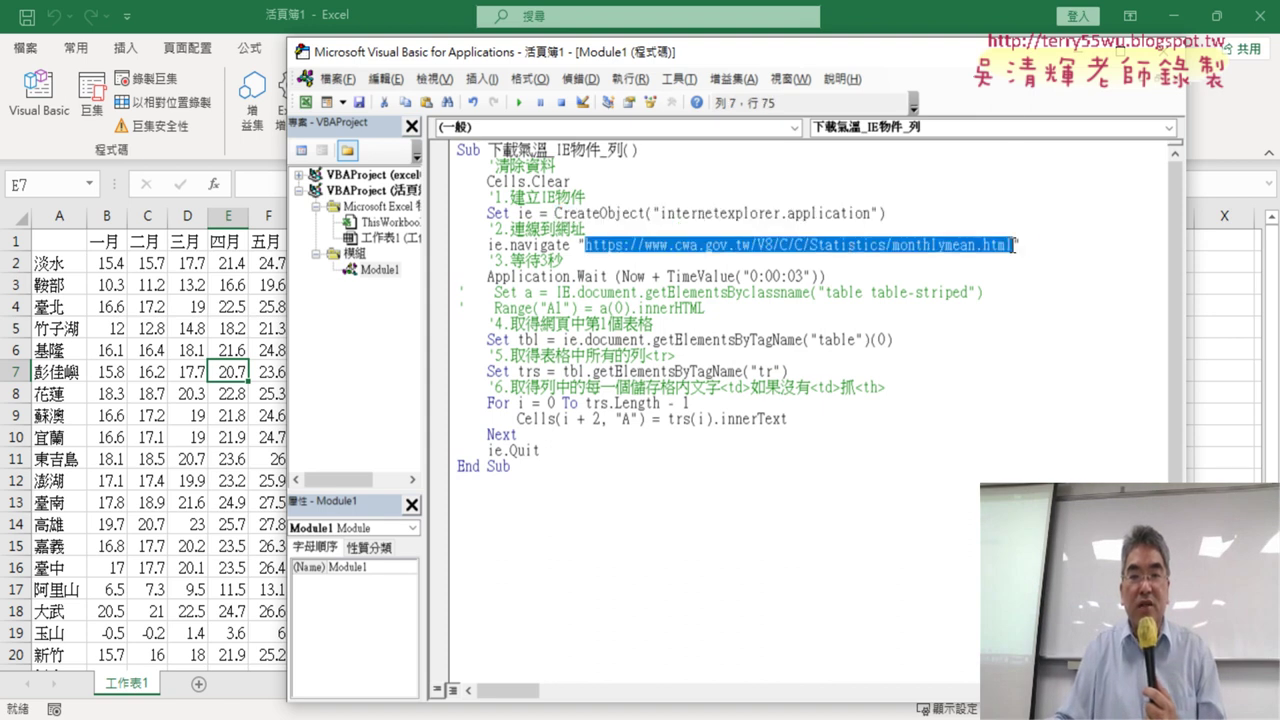
key(Delete)
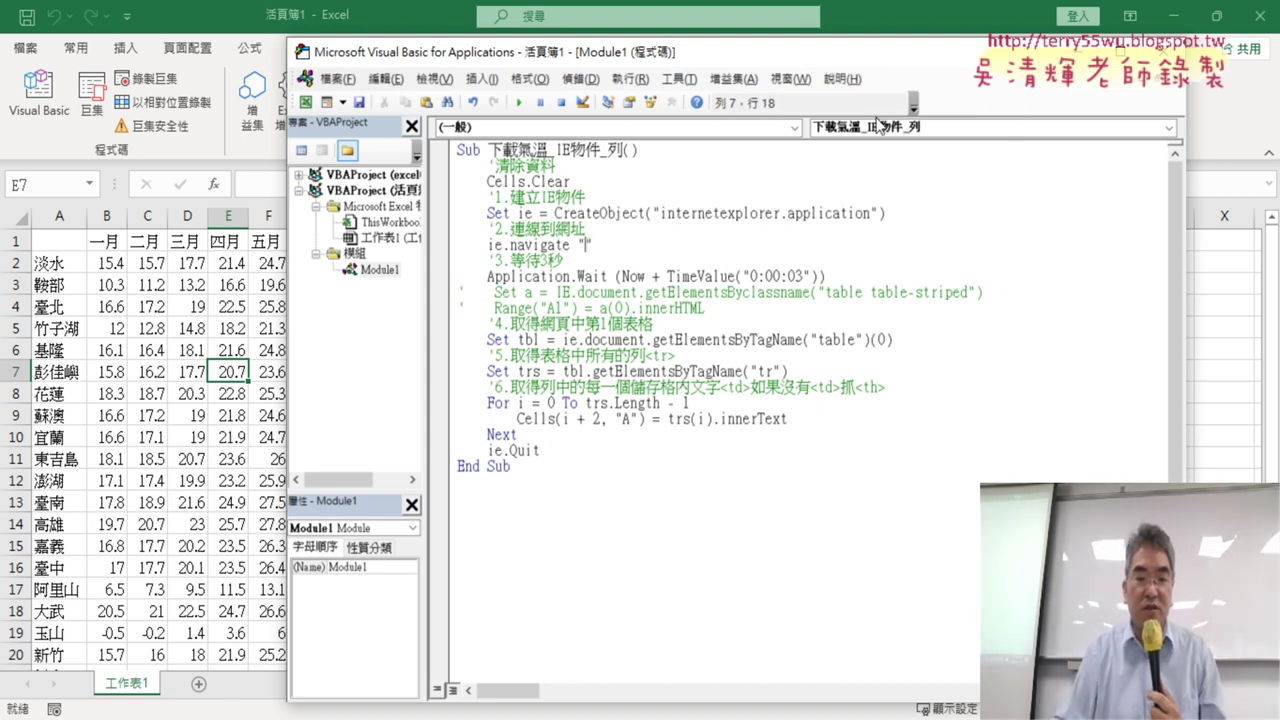
Copy the CWA weather page's address from Chrome's address bar
click(467, 640)
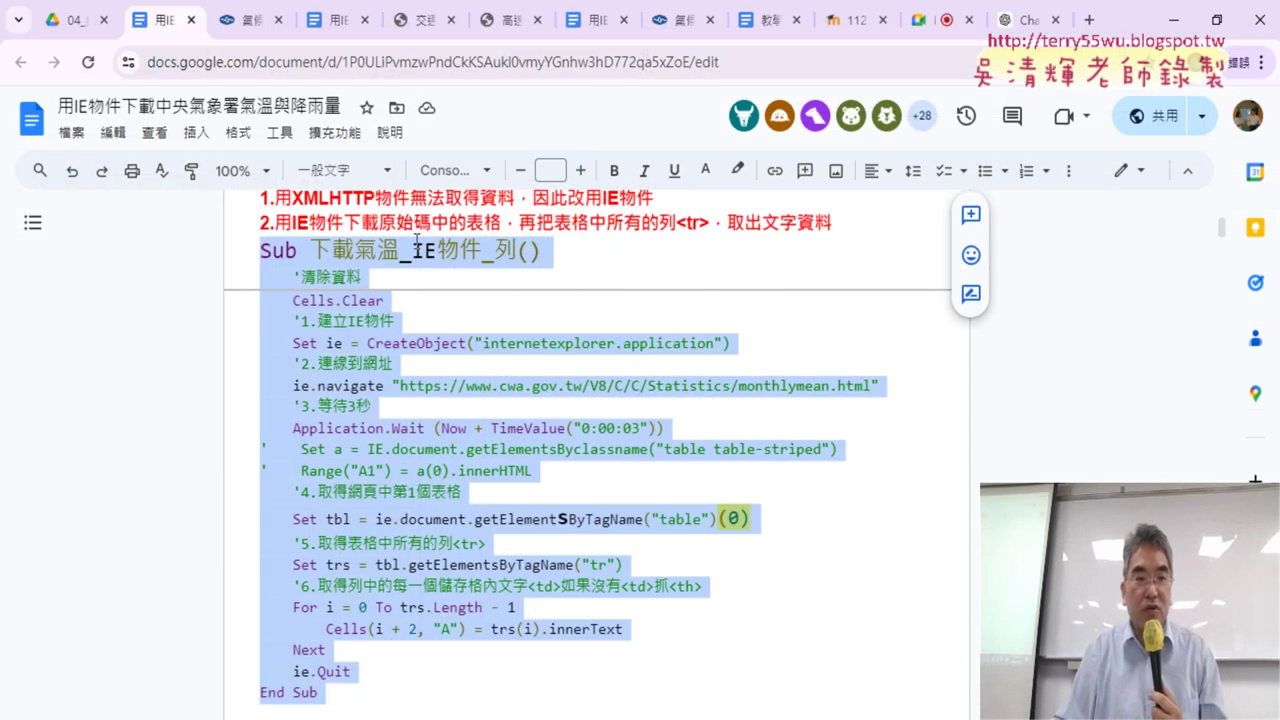
click(250, 19)
click(384, 62)
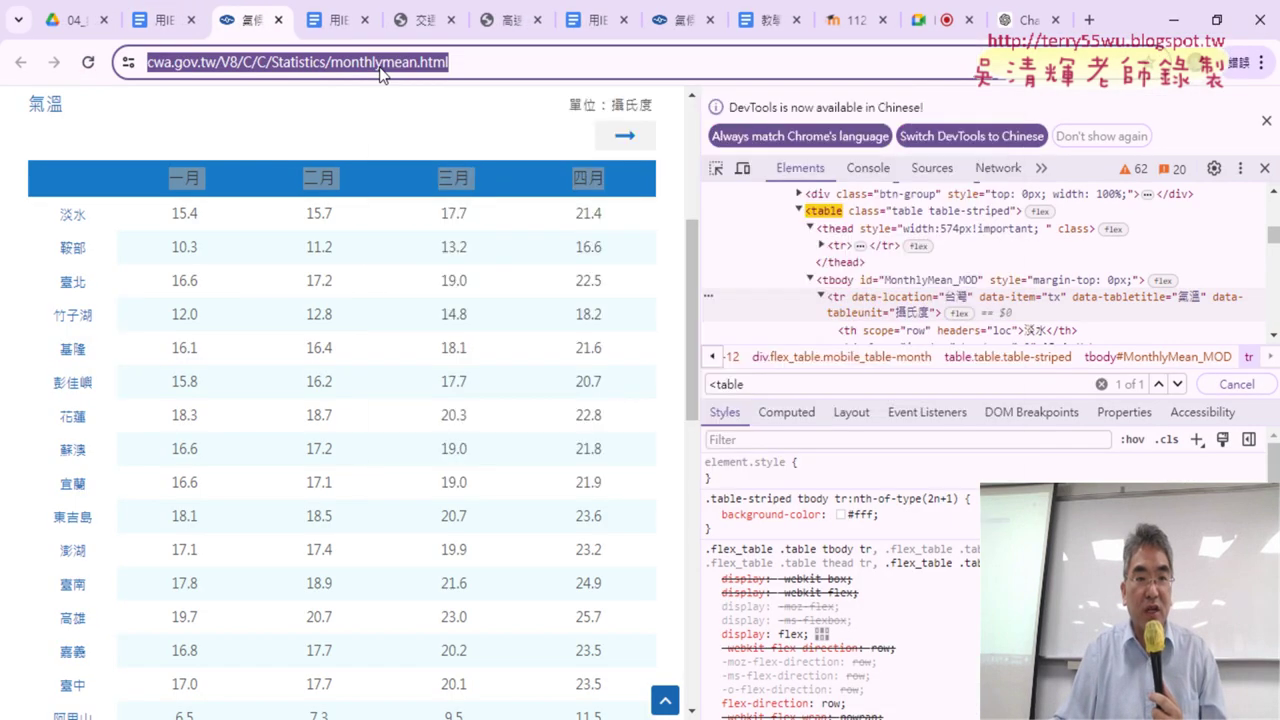
right_click(384, 62)
click(460, 248)
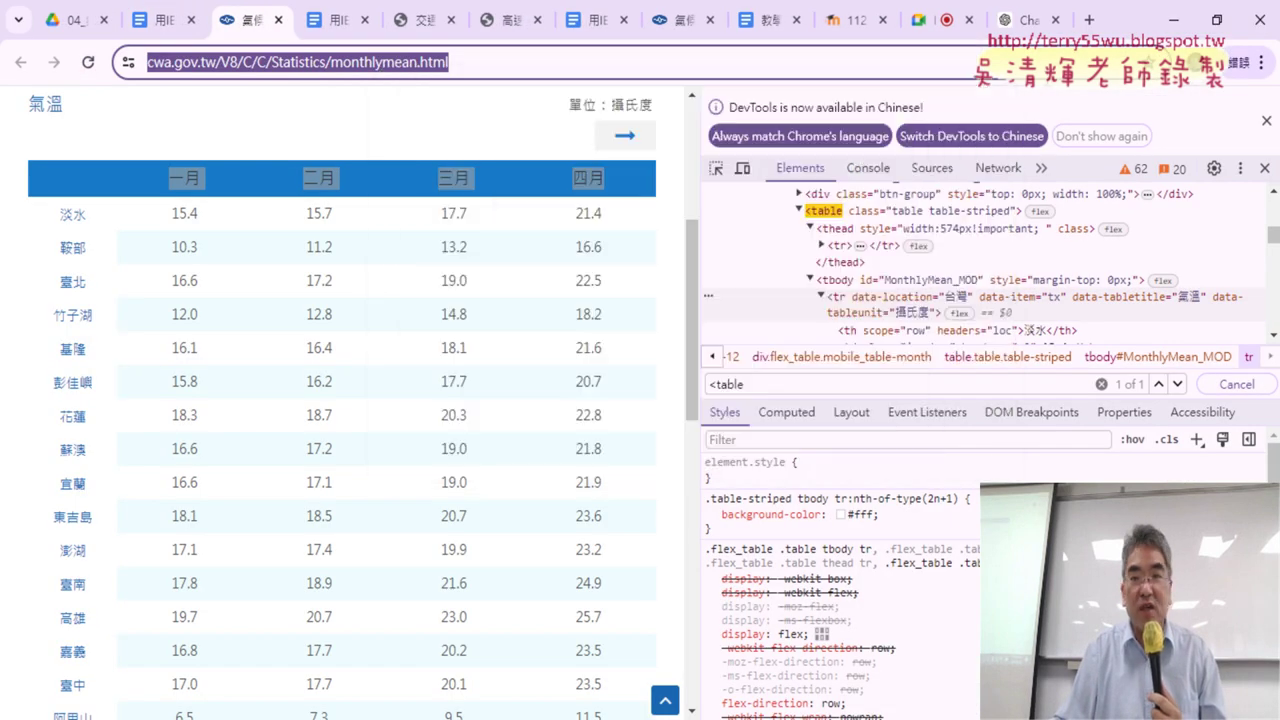
click(1170, 22)
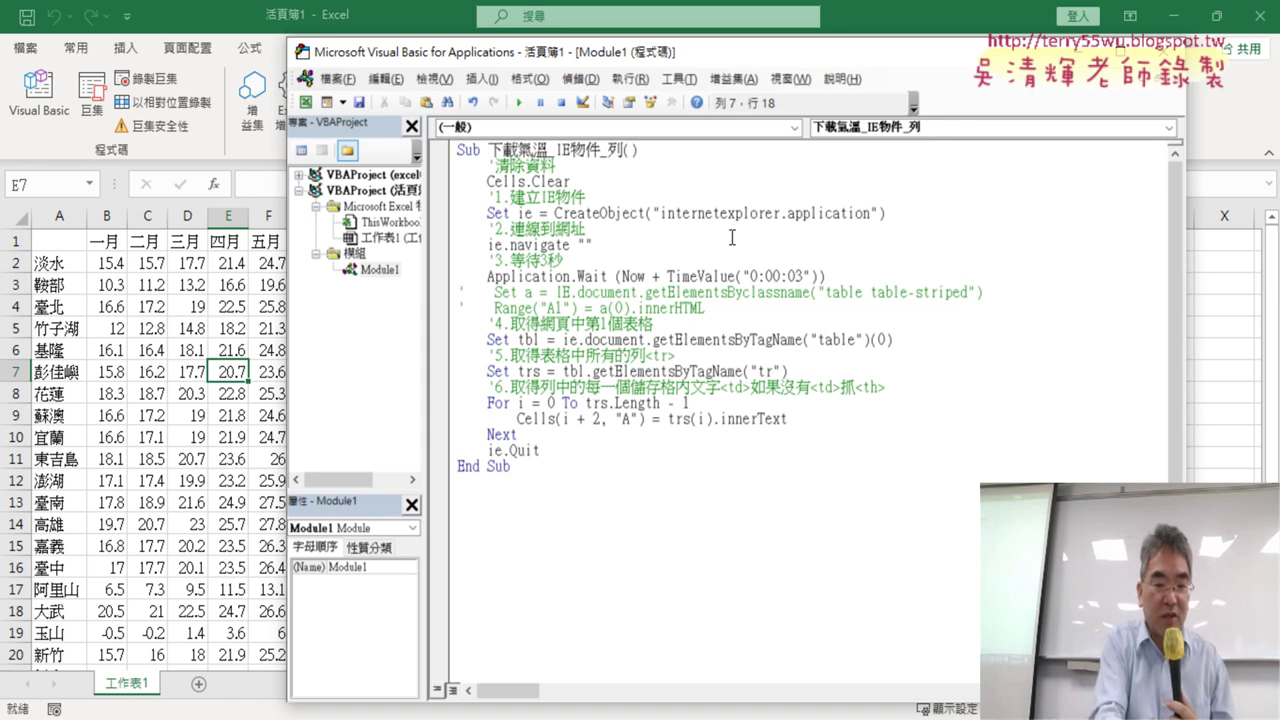
Put the CWA monthlymean.html address into ie.navigate and highlight the Application.Wait line
text(https://www.cwa.gov.tw/V8/C/C/Statistics/monthlymean.html)
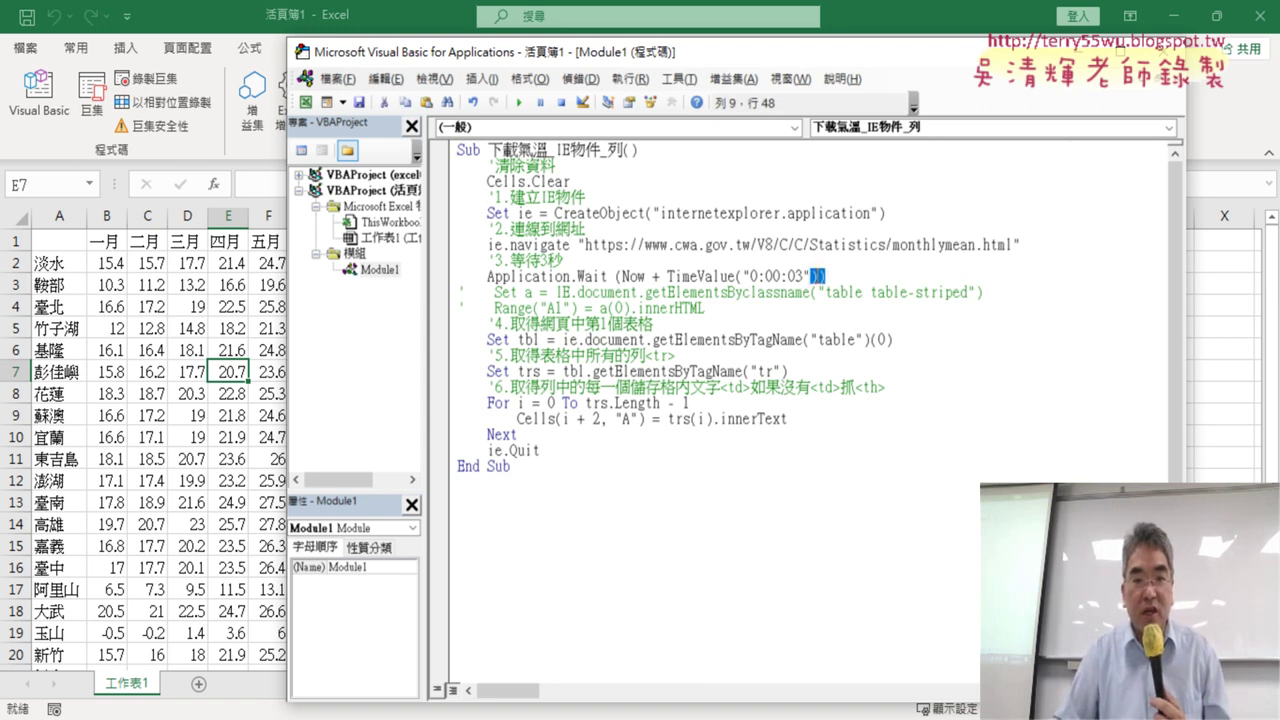
drag(810, 276, 526, 276)
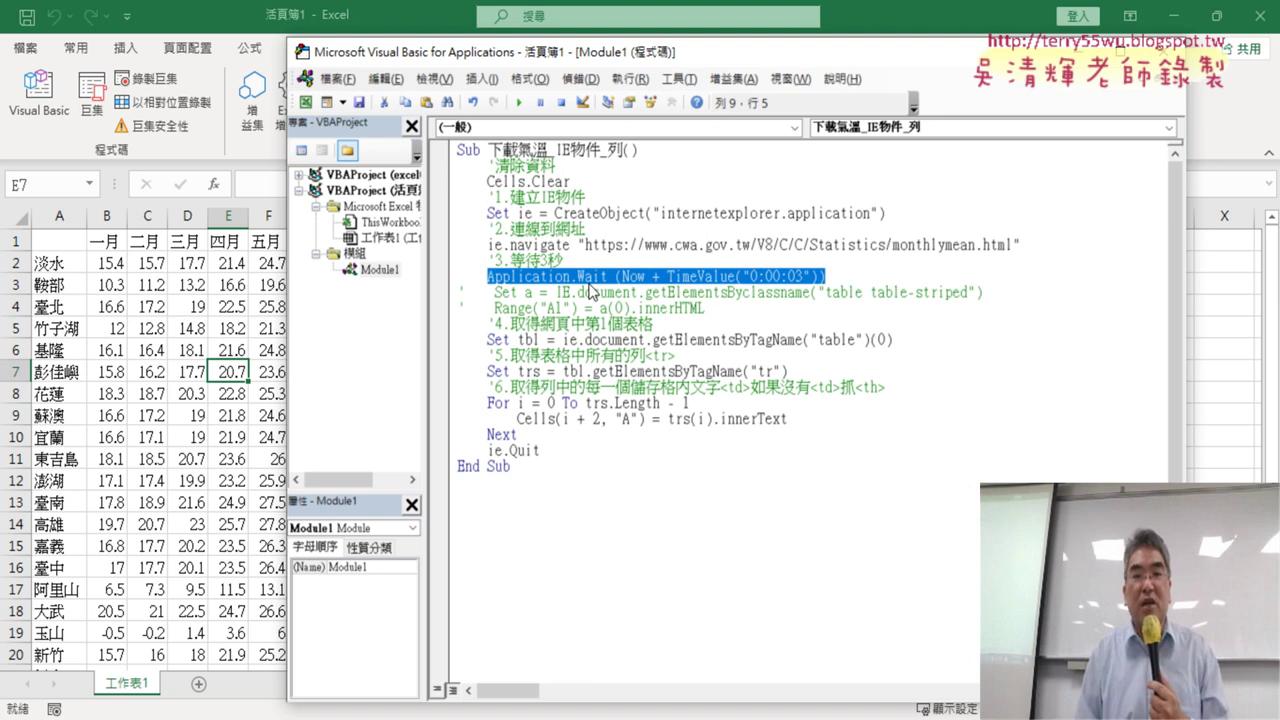